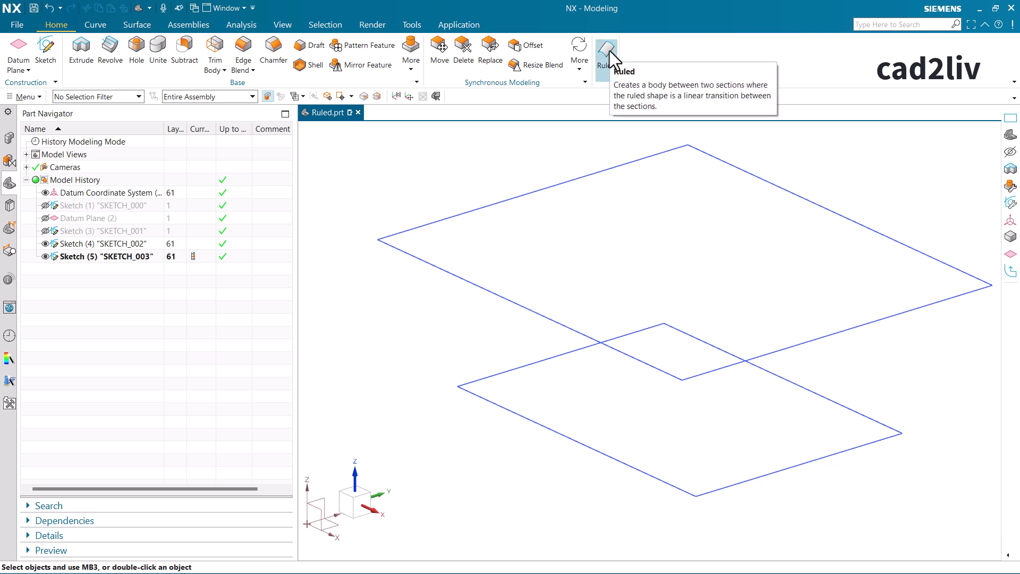
- Look up the Ruled command in the interface customization and try to add it to the ribbon
right_click(659, 48)
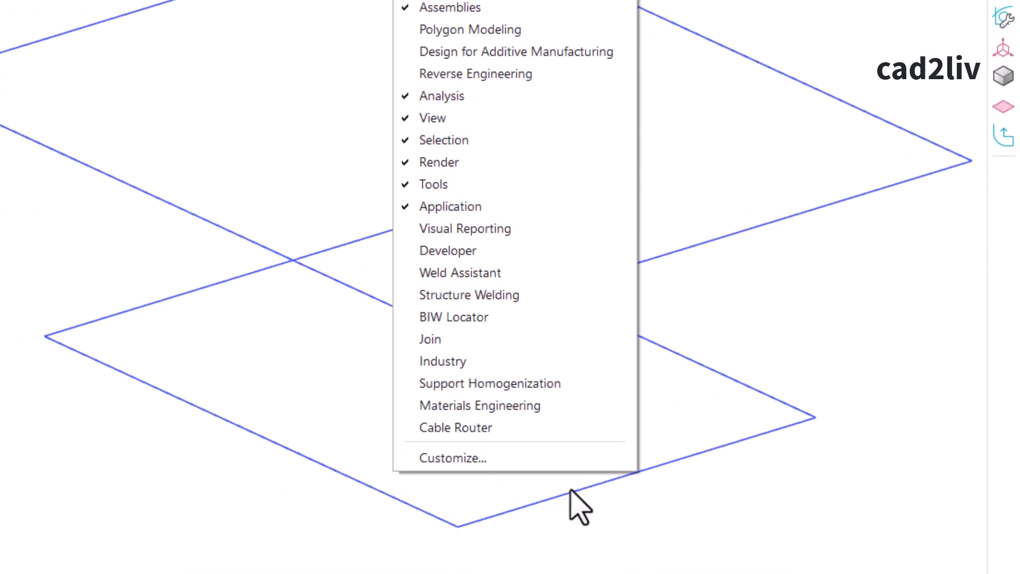
left_click(564, 444)
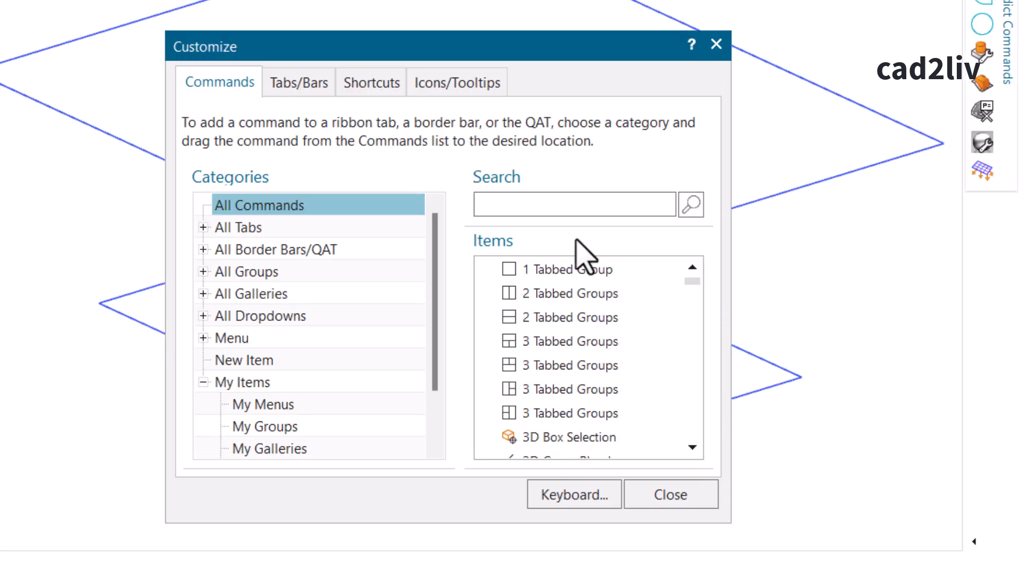
left_click(573, 204)
type("ruled")
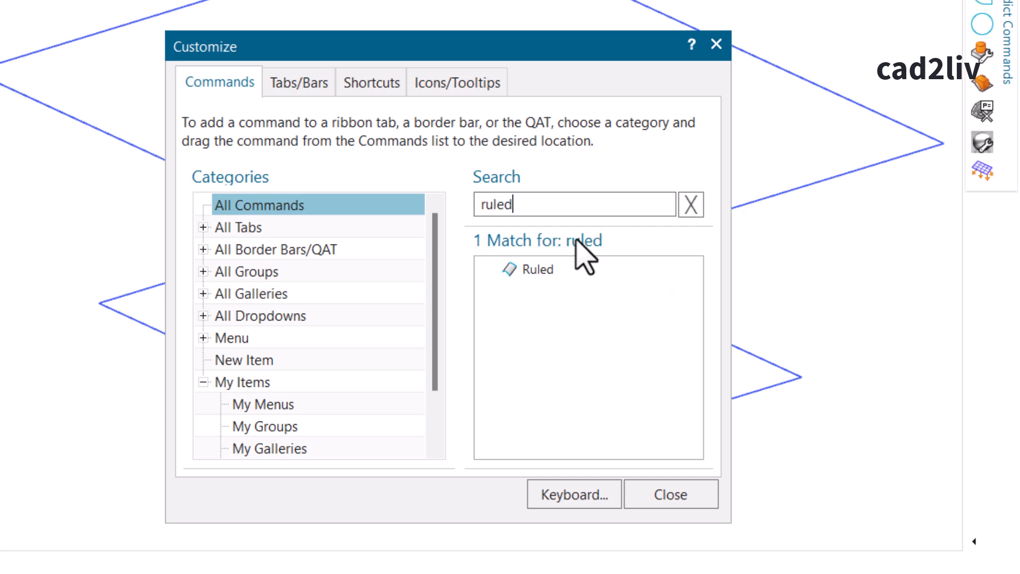
left_click_drag(568, 284, 452, 0)
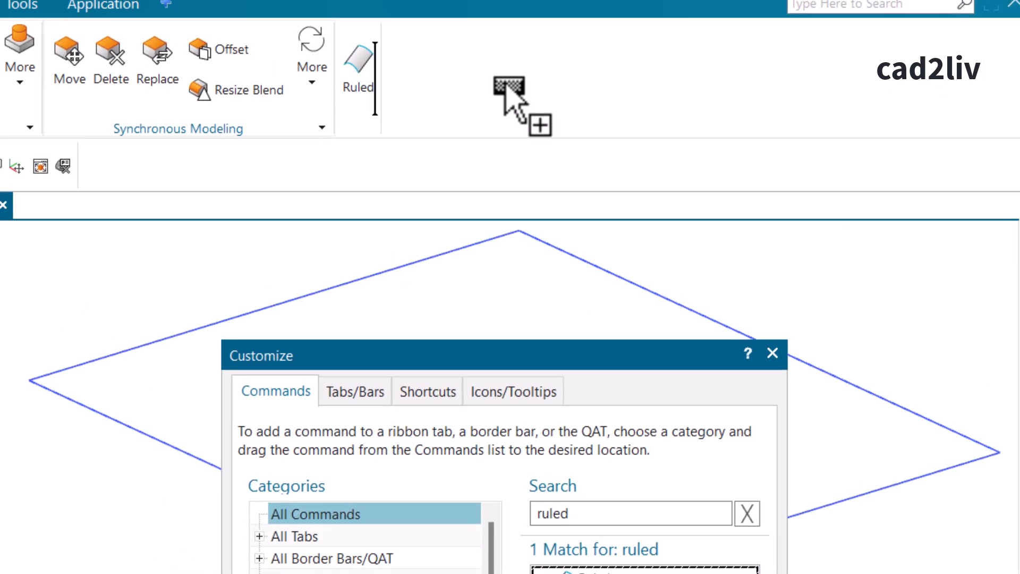
left_click_drag(506, 85, 629, 573)
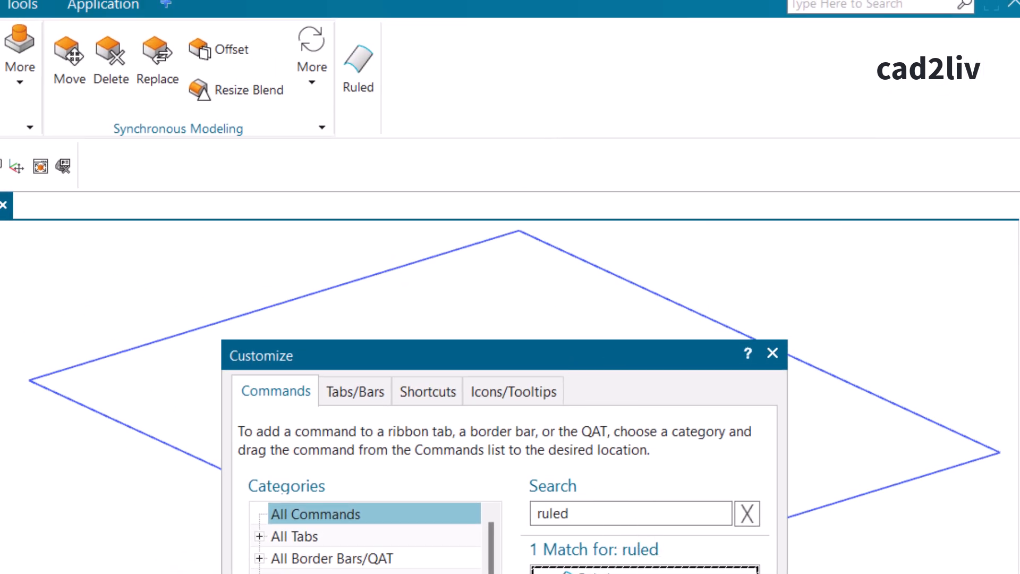
left_click(773, 353)
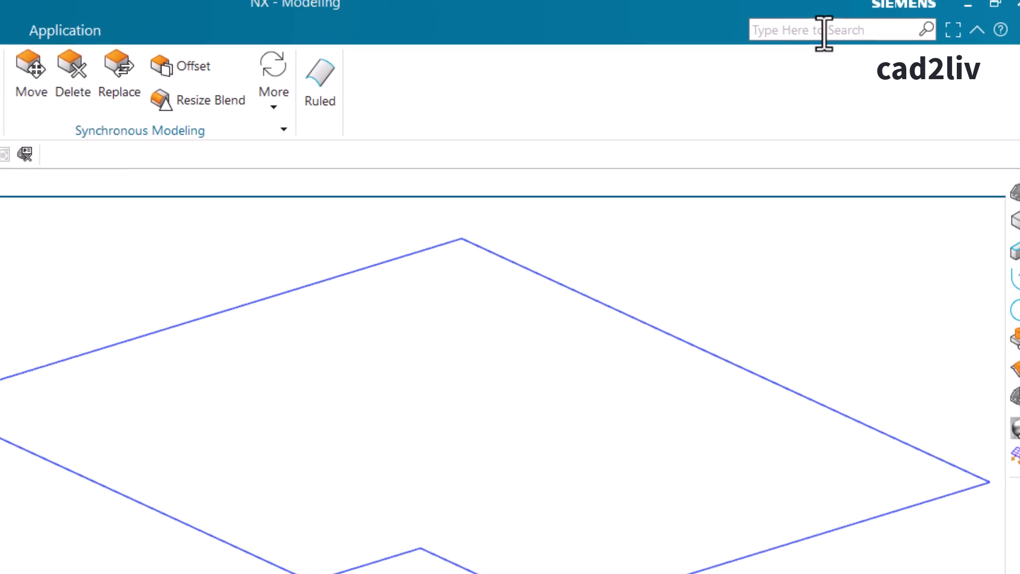
- Search the available commands for "ruled"
left_click(824, 32)
type("r")
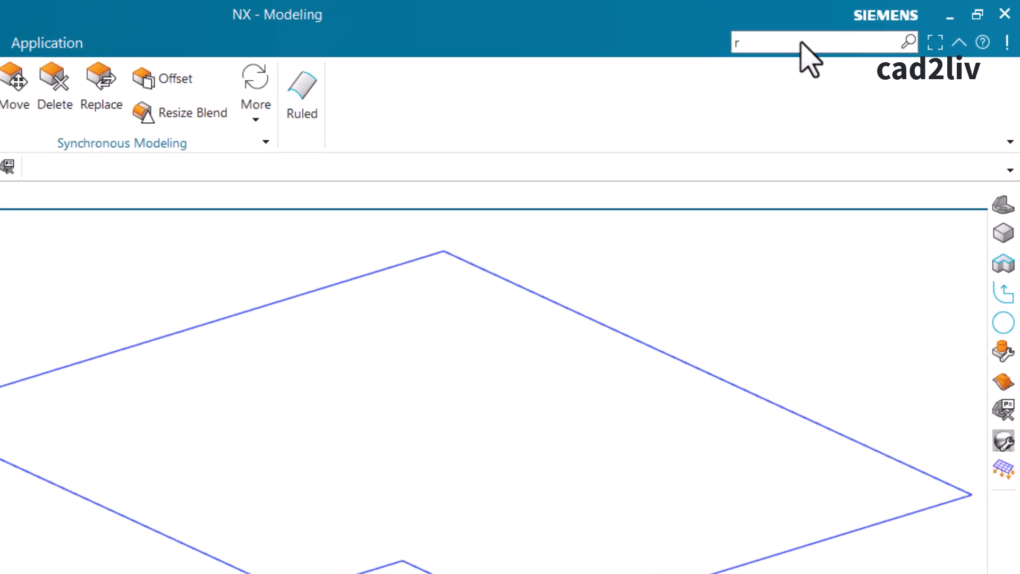
type("uled")
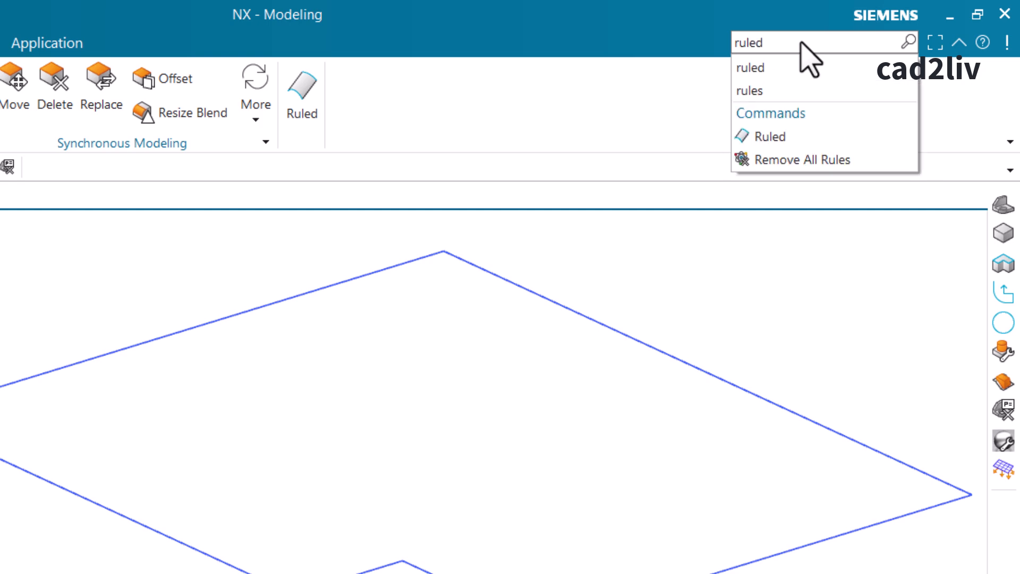
left_click(587, 109)
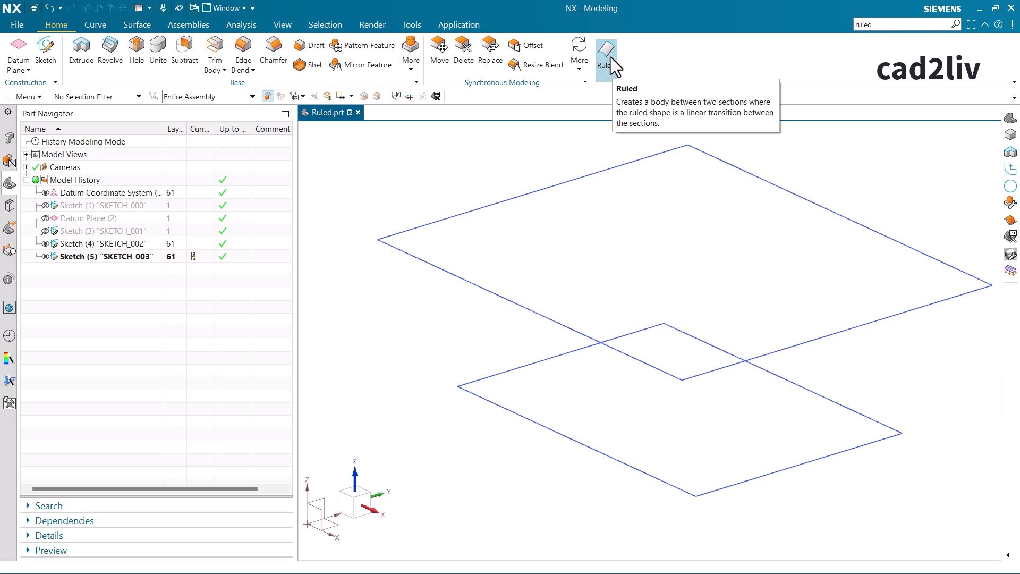
- Start a Ruled body with Arc Length alignment and select the lower rectangle's four curves as section 1
left_click(609, 58)
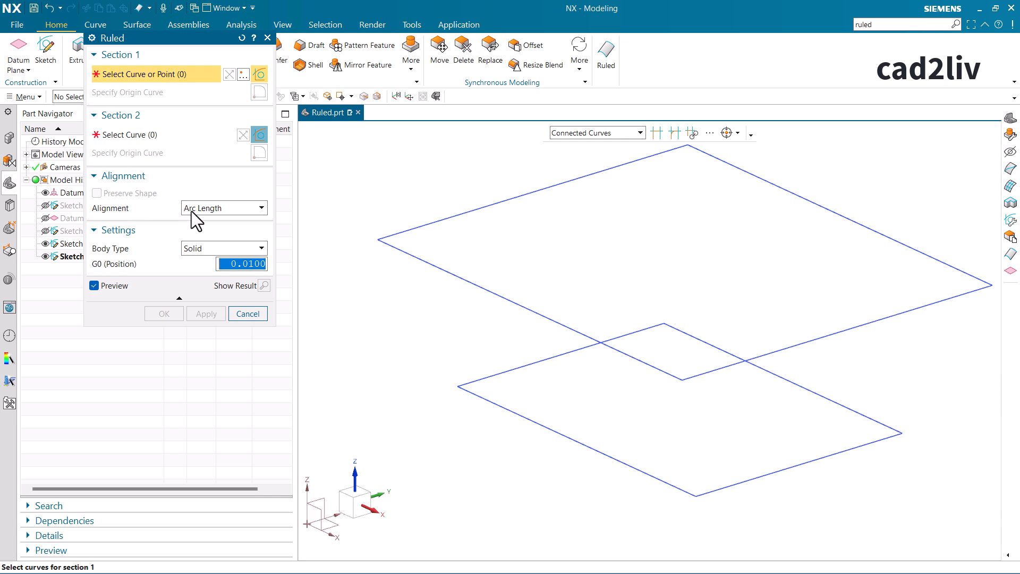
left_click(206, 207)
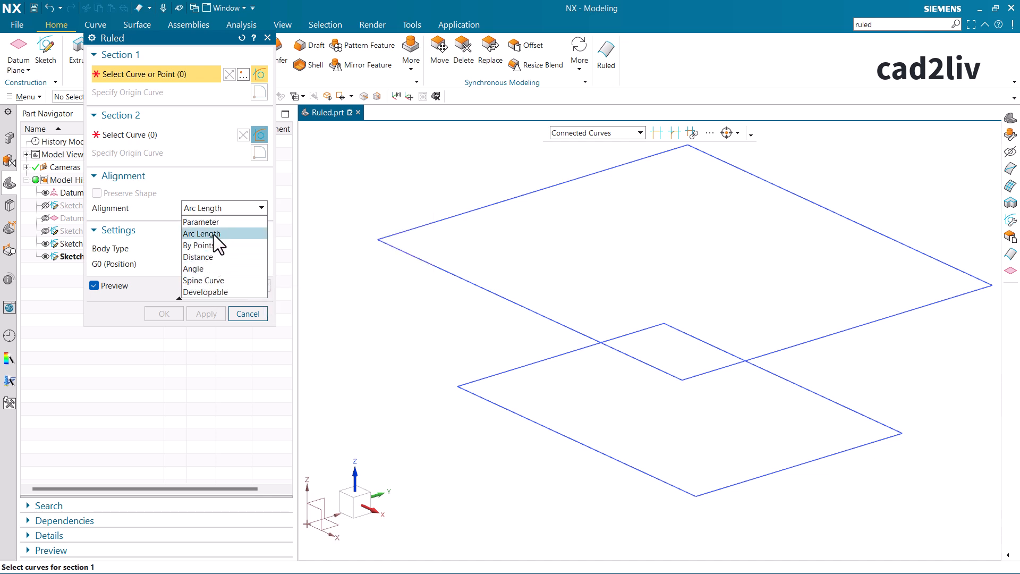
left_click(222, 187)
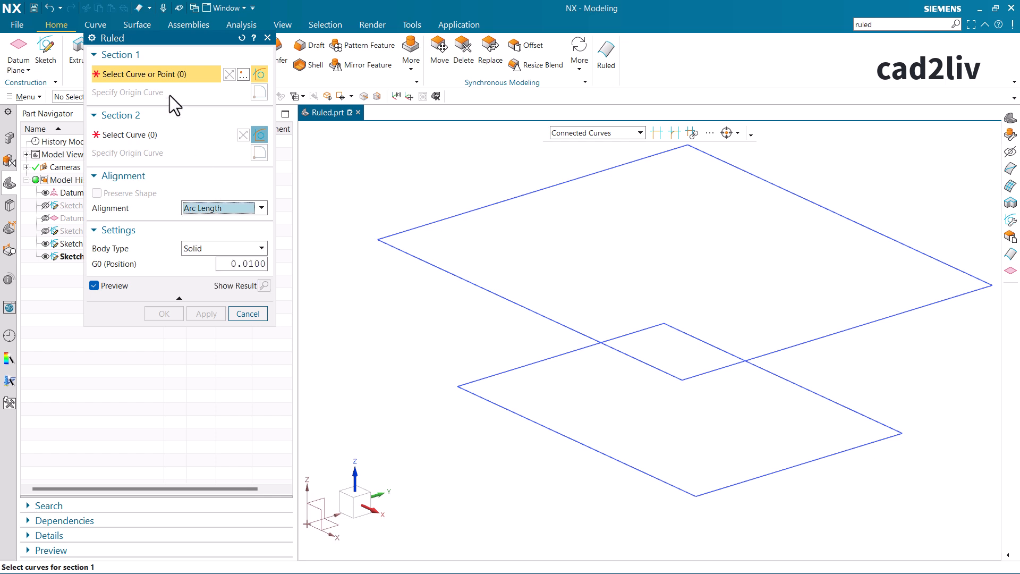
left_click_drag(169, 37, 171, 111)
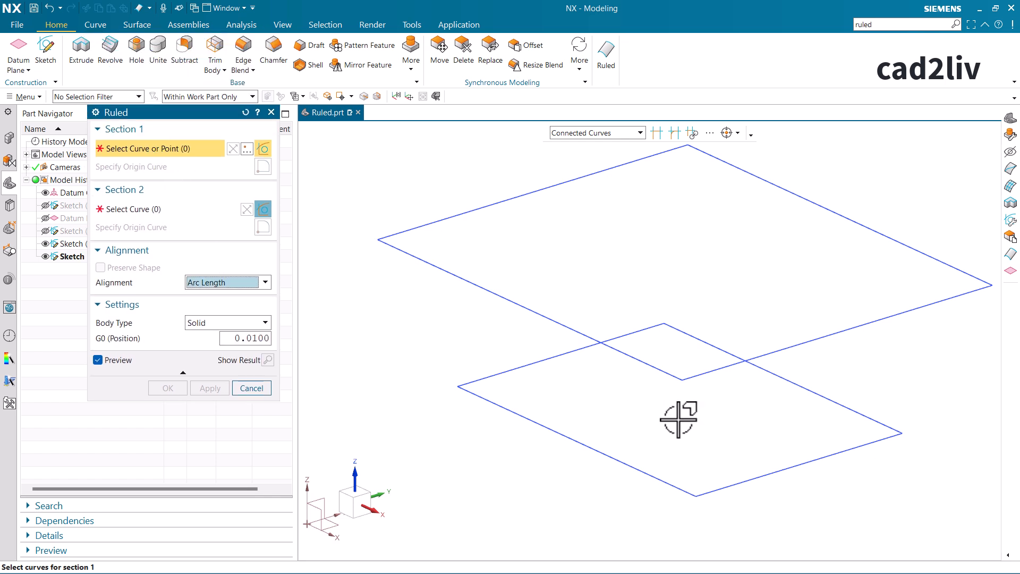
left_click(712, 487)
scroll(483, 396, "down", 3)
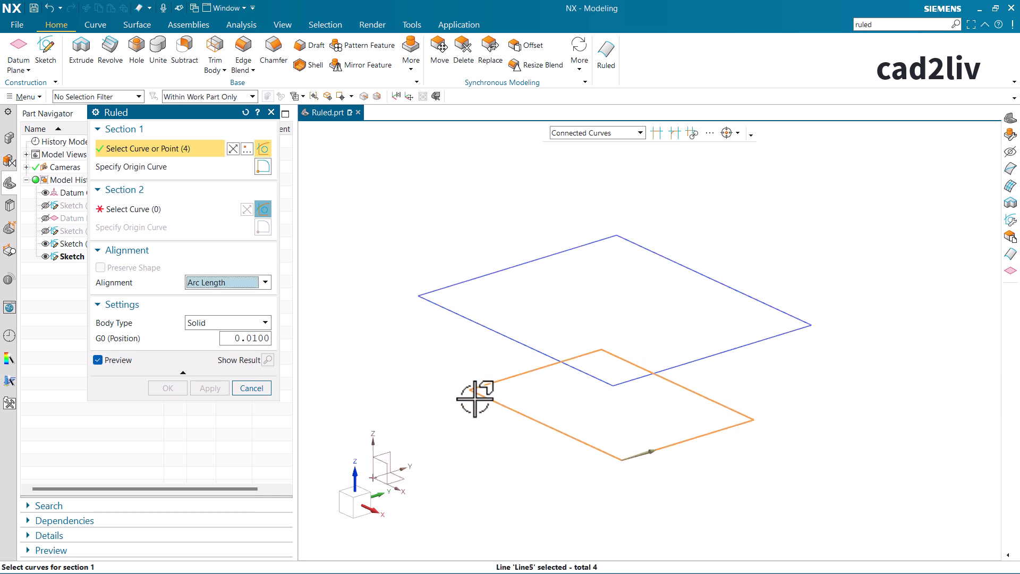
scroll(641, 387, "up", 2)
left_click(566, 386)
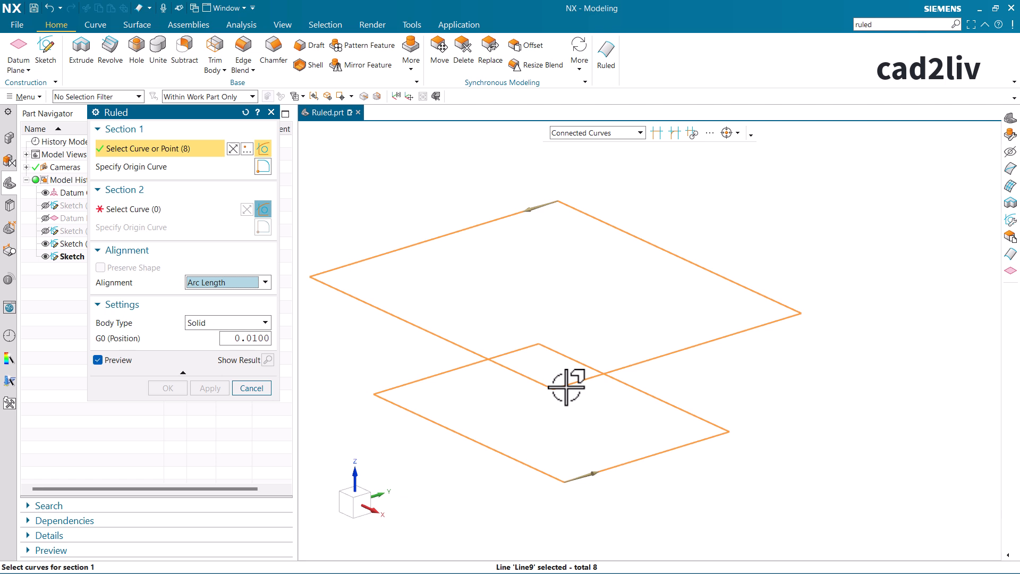
left_click(566, 386, "shift")
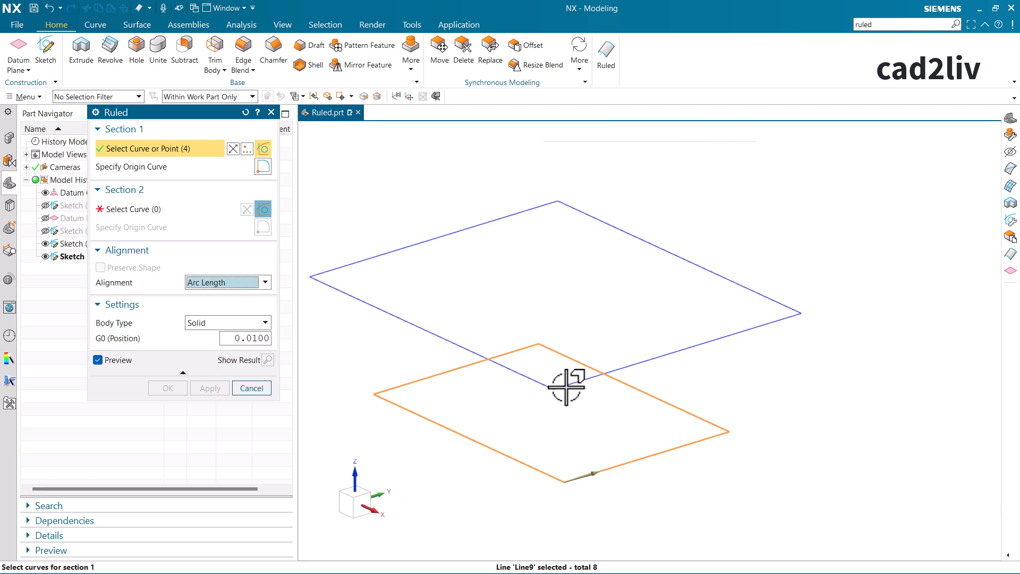
- Select the upper rectangle as section 2, picking it near the front corner above section 1's start
middle_click(291, 236)
left_click(568, 386)
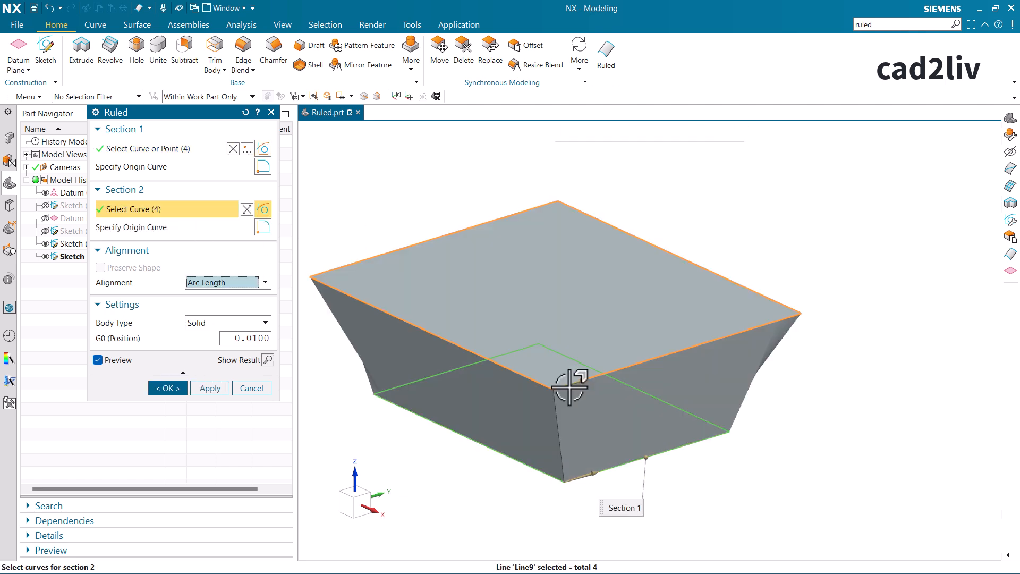
scroll(598, 336, "down", 1)
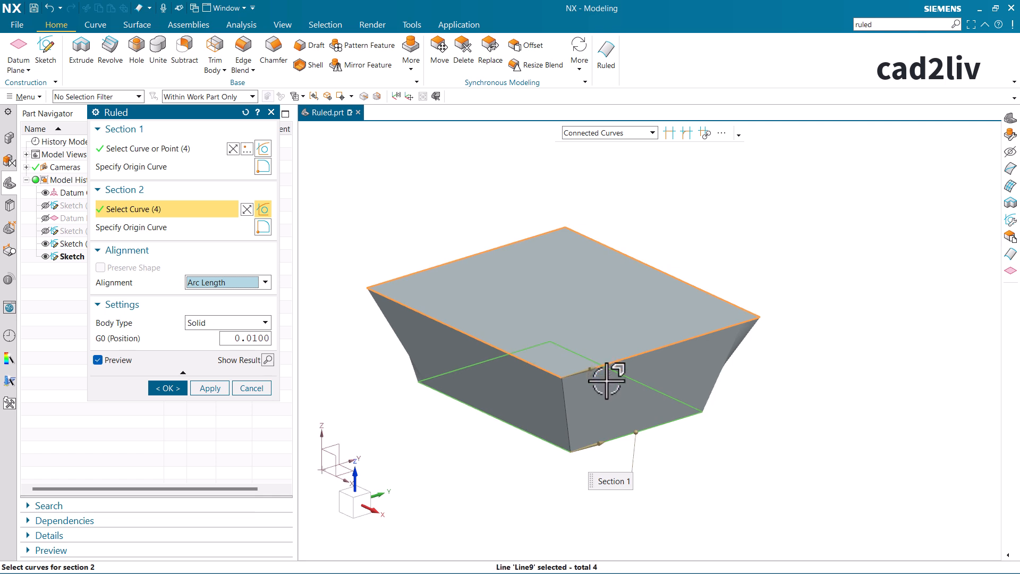
- Try starting section 2 at the upper rectangle's left corner, and reselect it from the front corner matching section 1
left_click(637, 354, "shift")
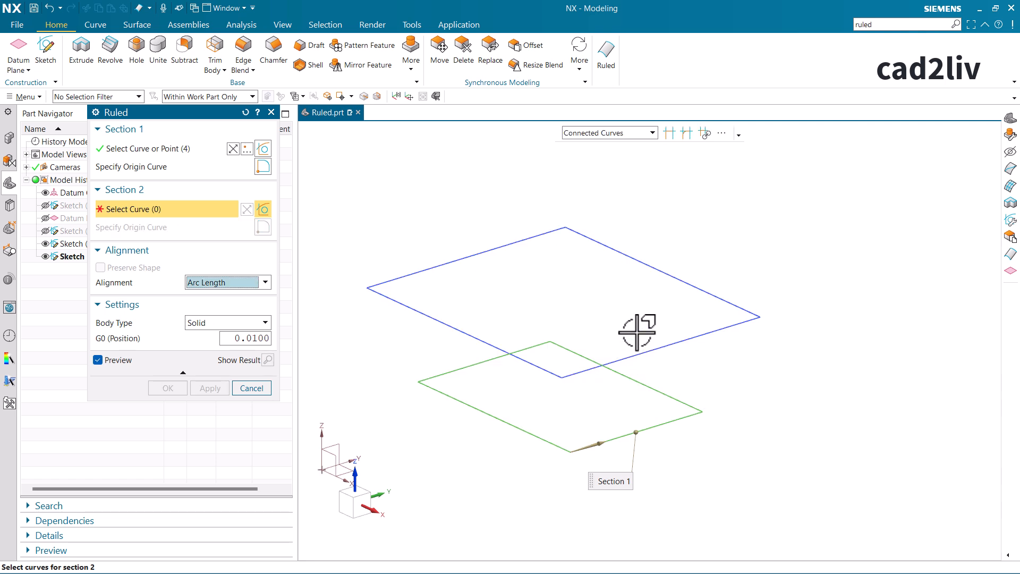
left_click(471, 254)
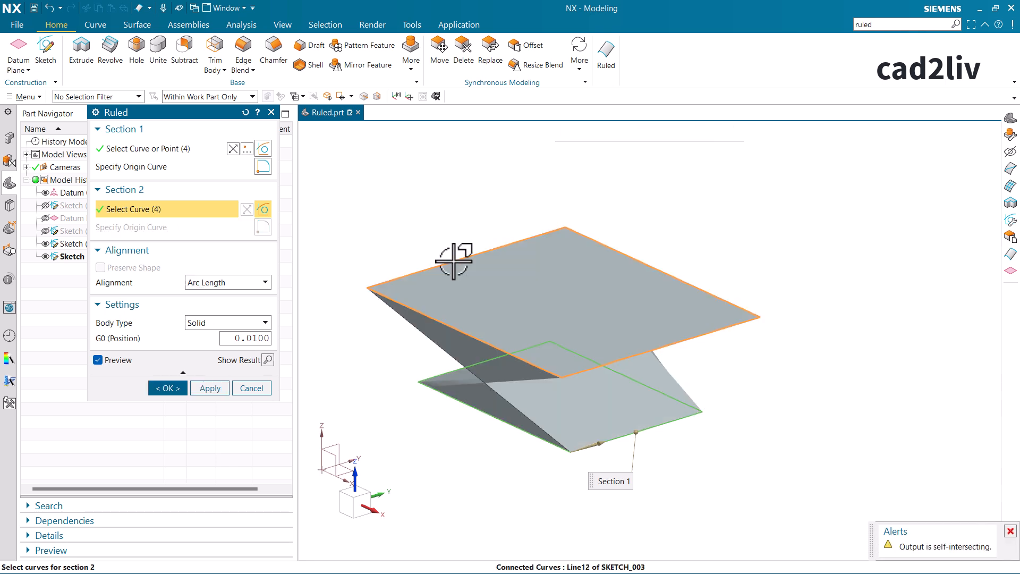
mouse_move(513, 399)
middle_mouse_down()
mouse_move(587, 372)
mouse_move(585, 394)
mouse_move(520, 395)
middle_mouse_up()
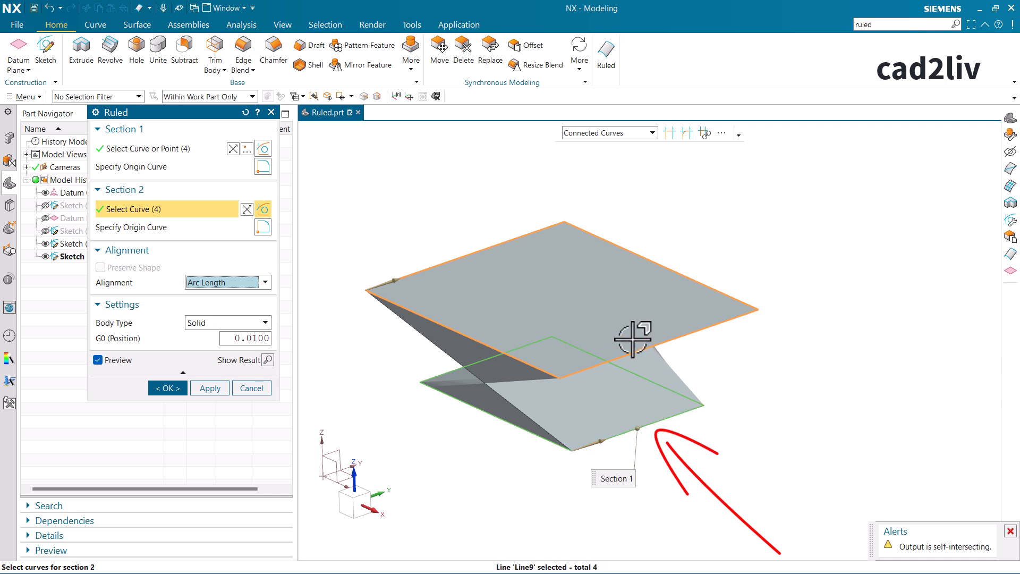
left_click(596, 366, "shift")
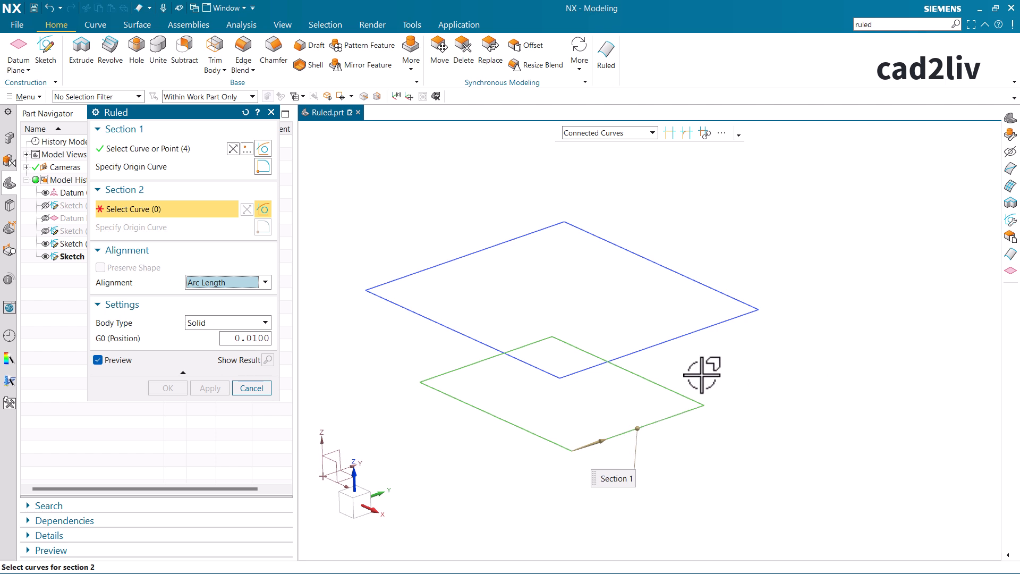
left_click(578, 373)
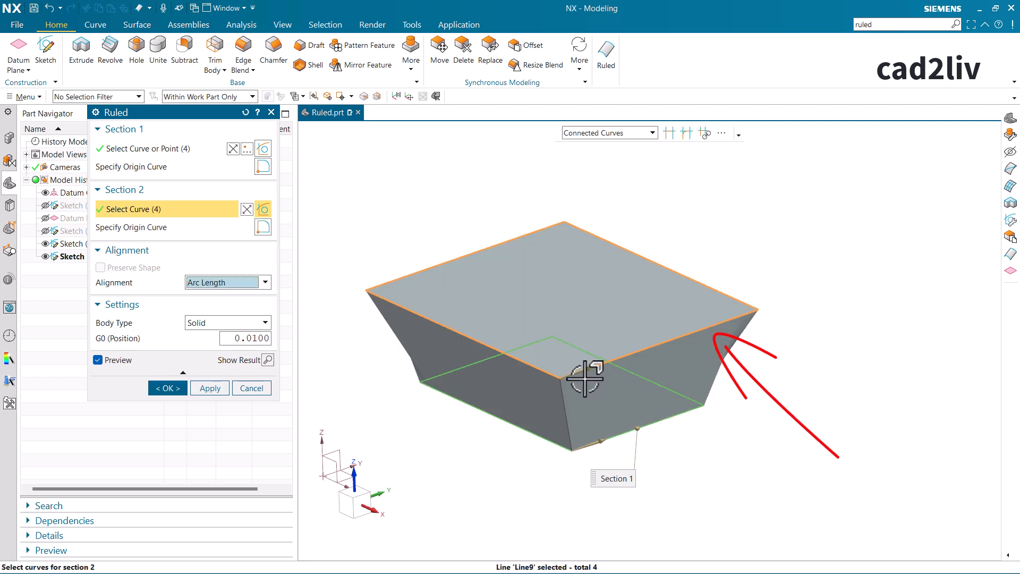
- Reverse section 2's direction and flip it back to match section 1
double_click(583, 367)
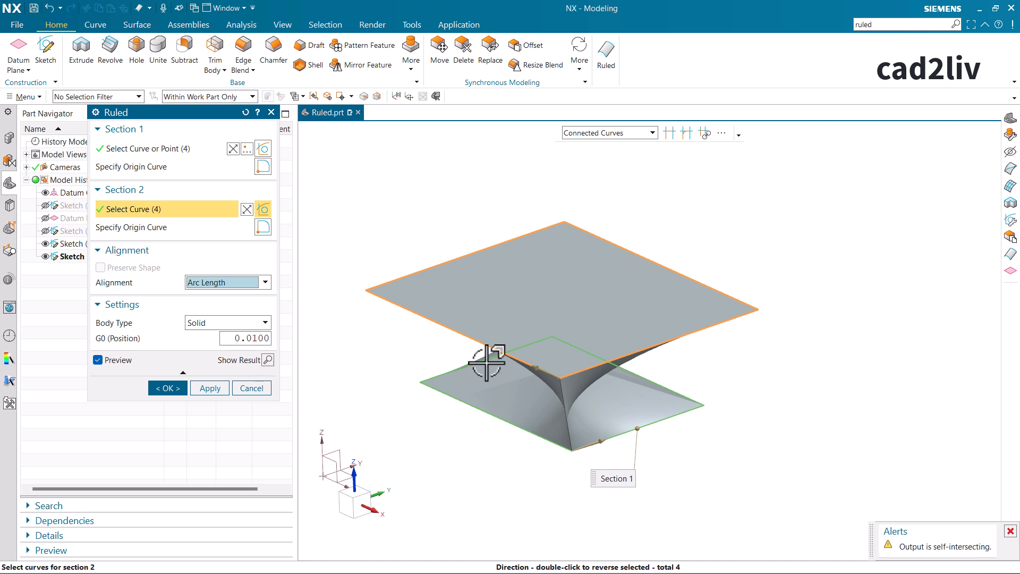
double_click(608, 359)
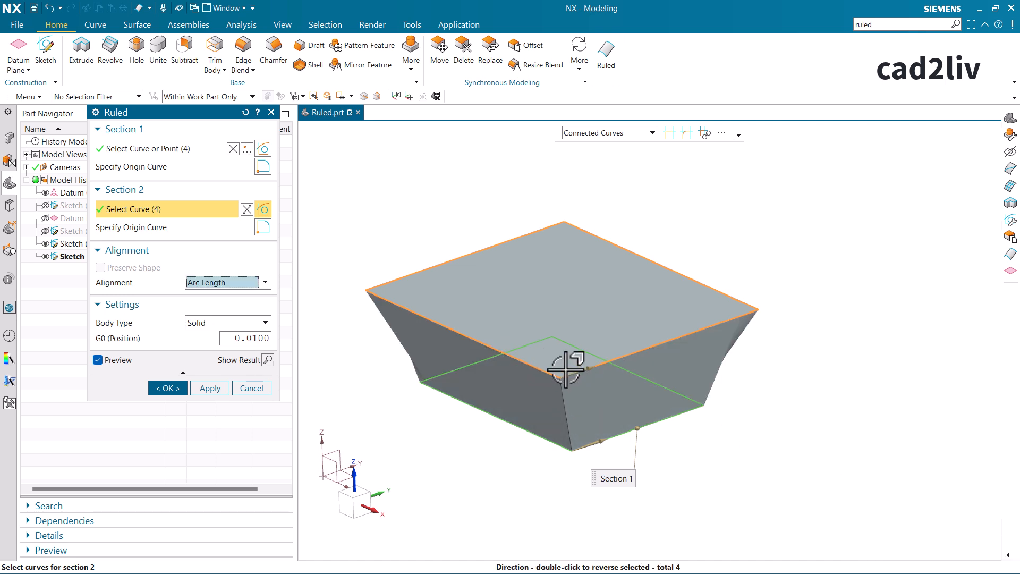
middle_click_drag(563, 345, 584, 370)
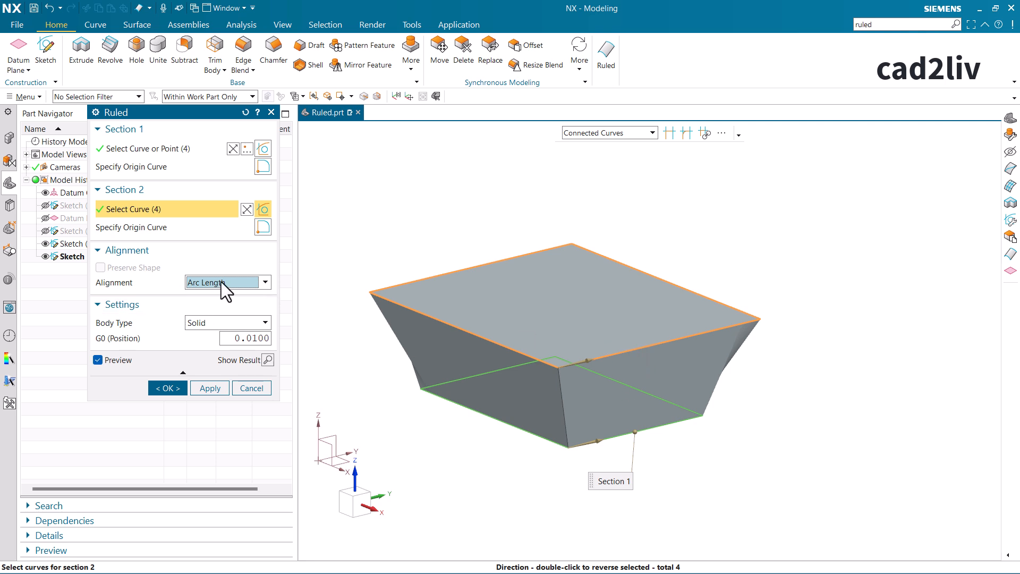
- Change the ruled body's alignment to Parameter and inspect its side faces
mouse_move(221, 282)
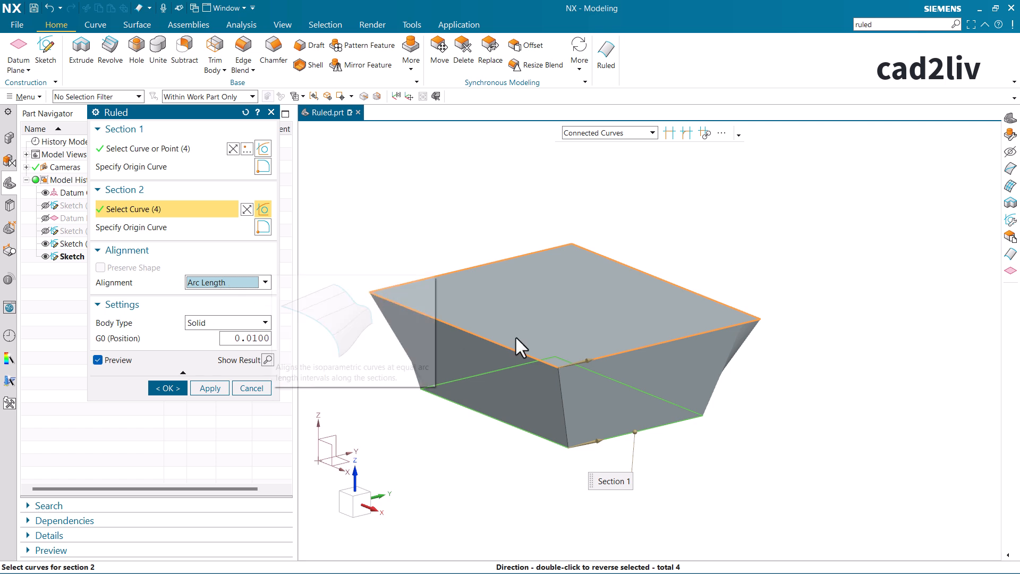
middle_click_drag(515, 336, 679, 342)
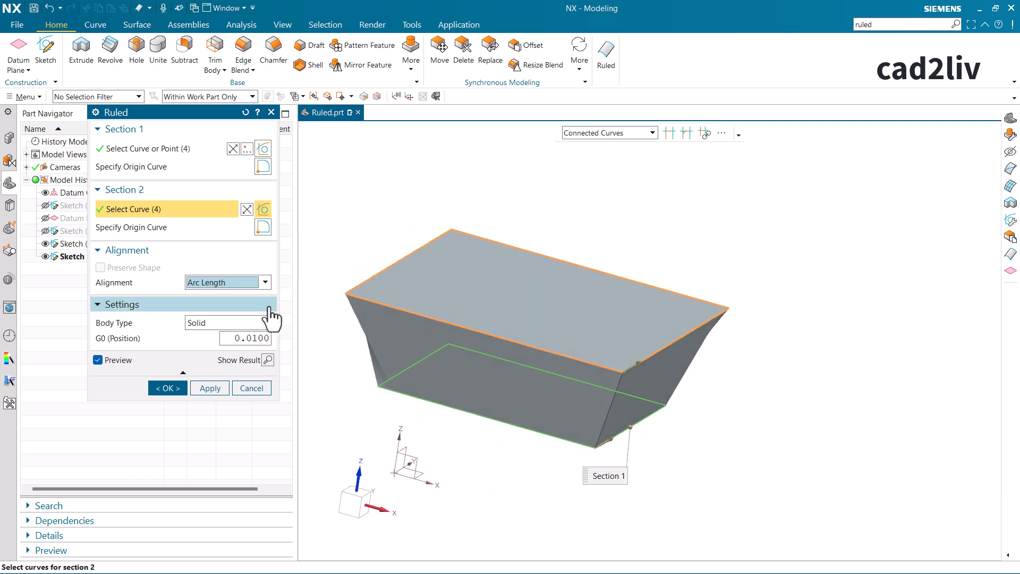
left_click(208, 285)
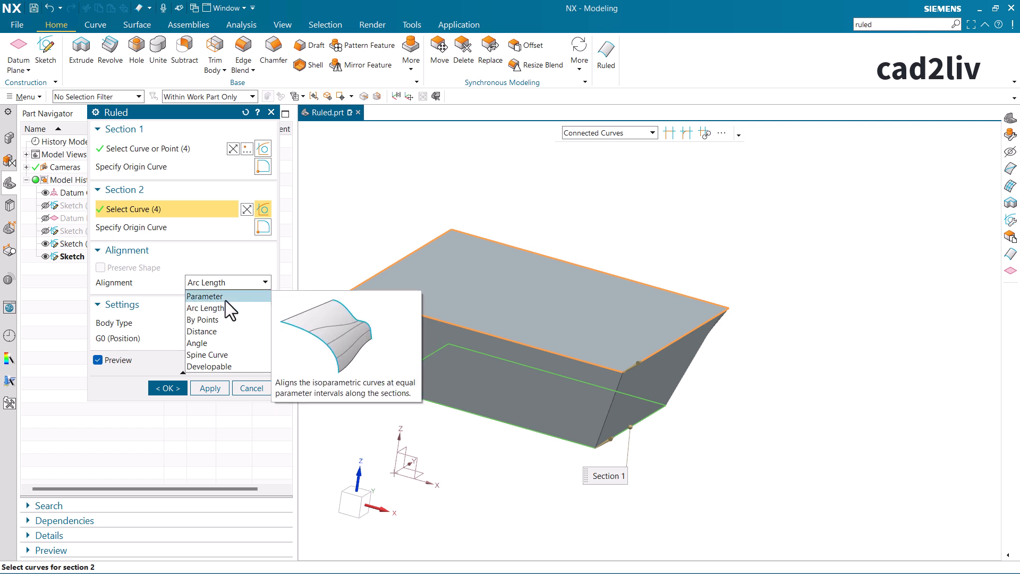
left_click(225, 298)
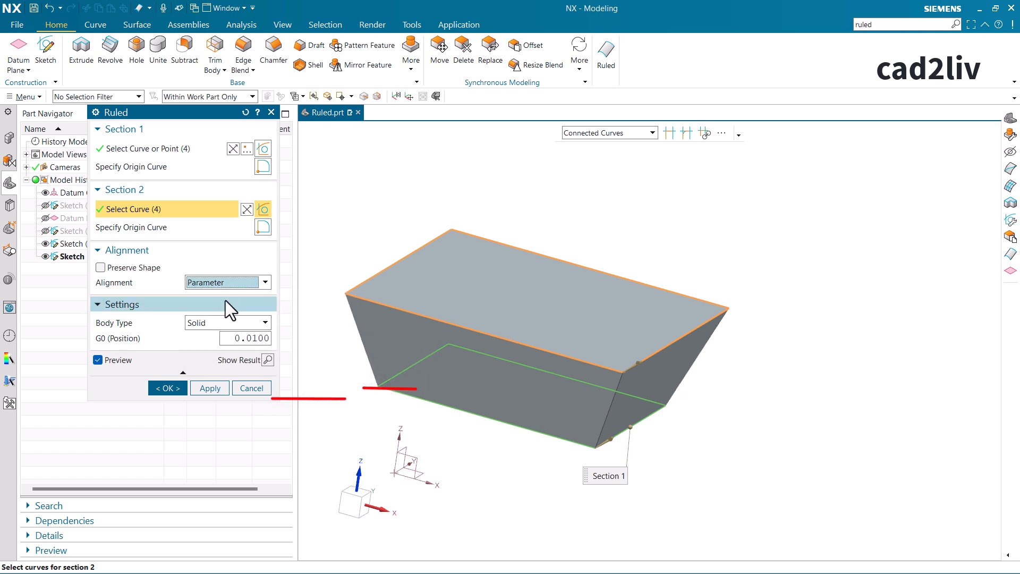
middle_click_drag(526, 296, 568, 239)
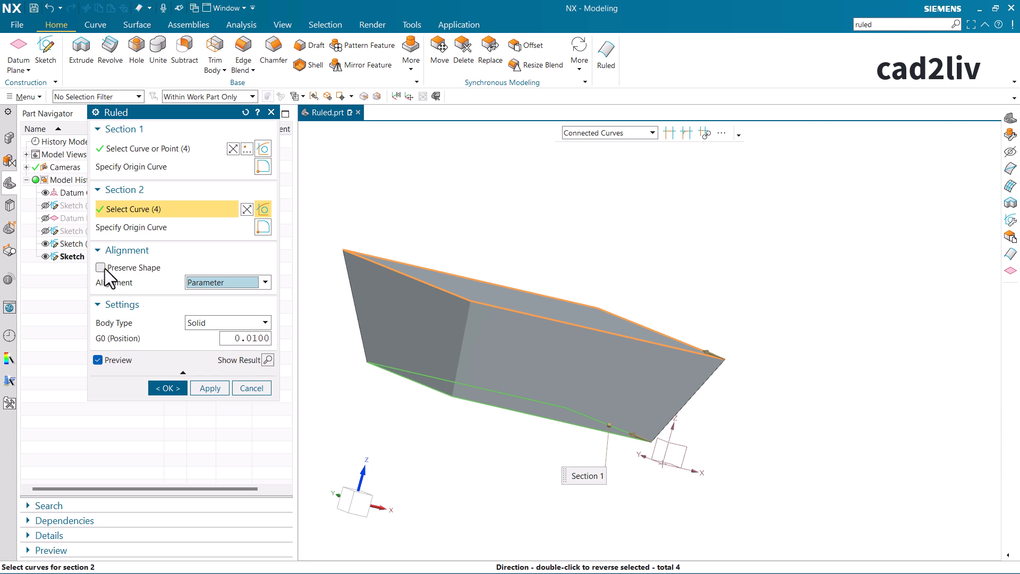
- Switch the alignment to Arc Length and back to Parameter to compare the availability of Preserve Shape
left_click(215, 283)
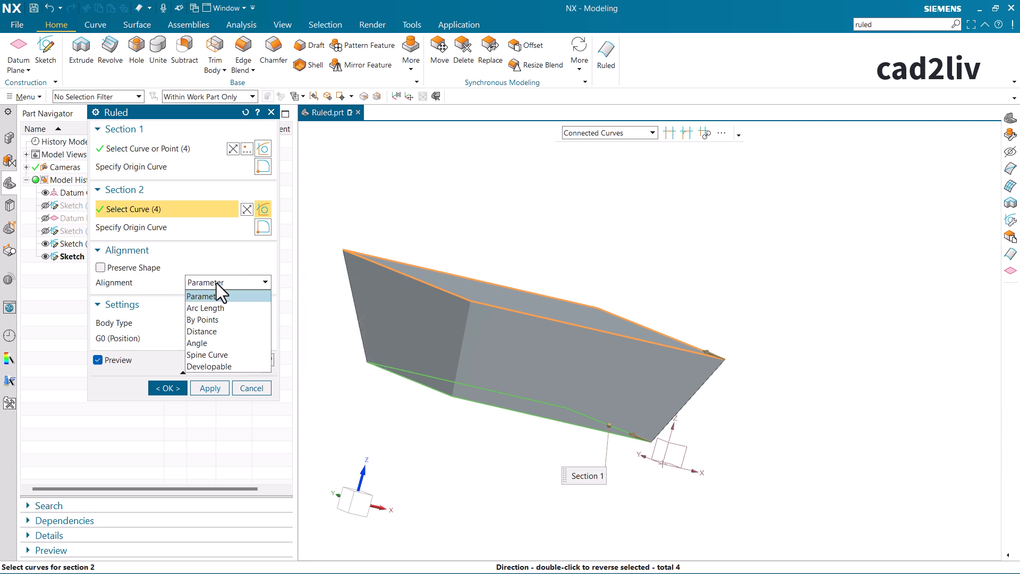
left_click(225, 308)
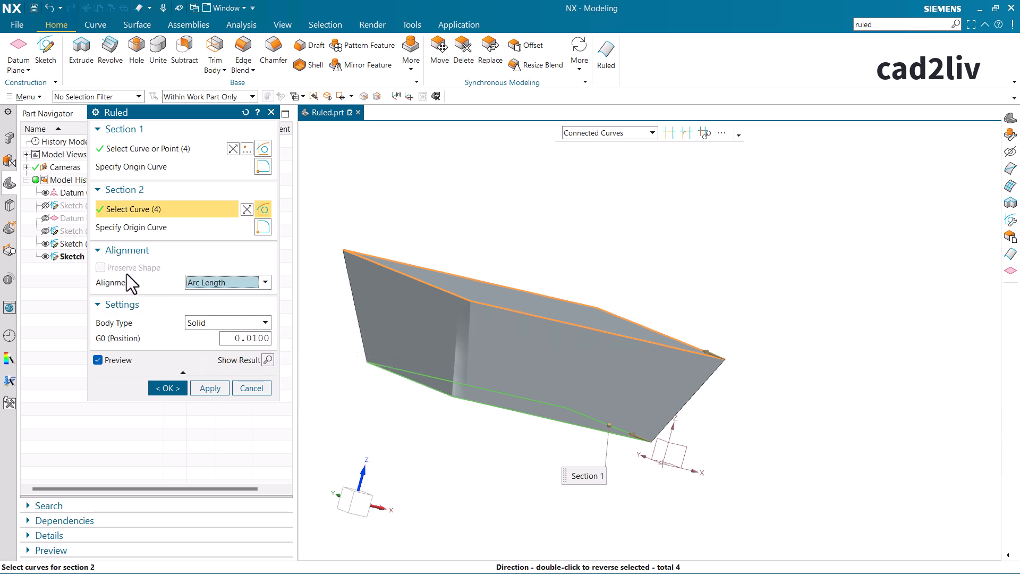
left_click(225, 285)
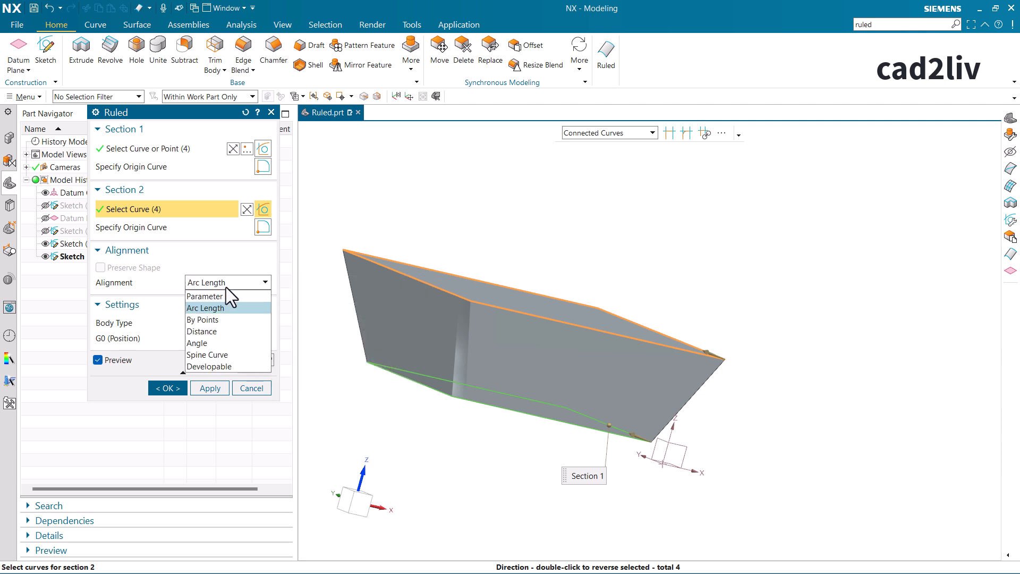
left_click(210, 295)
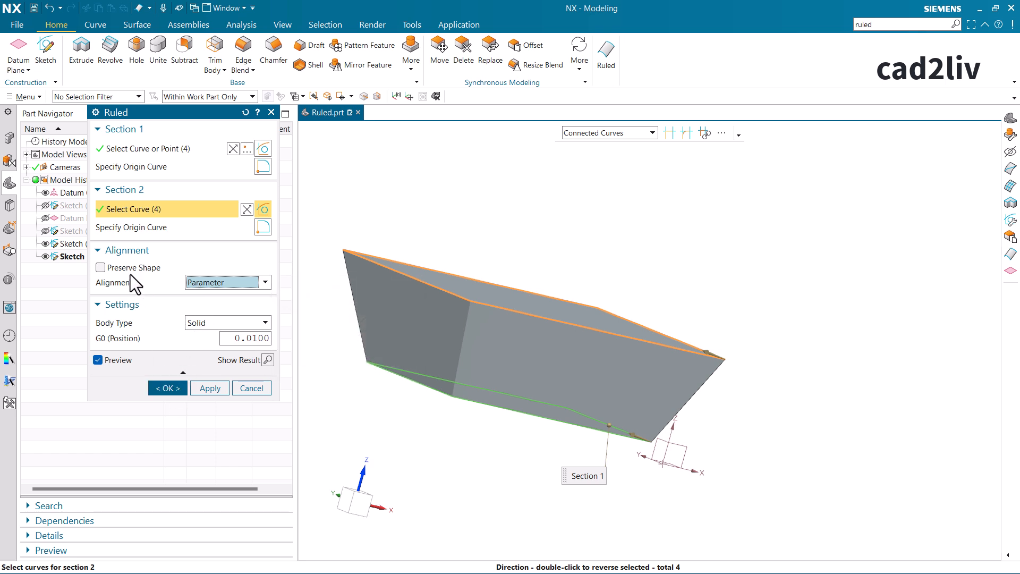
- Create the ruled solid with Parameter alignment and round its front vertical edge with a 100 mm Edge Blend
left_click(162, 388)
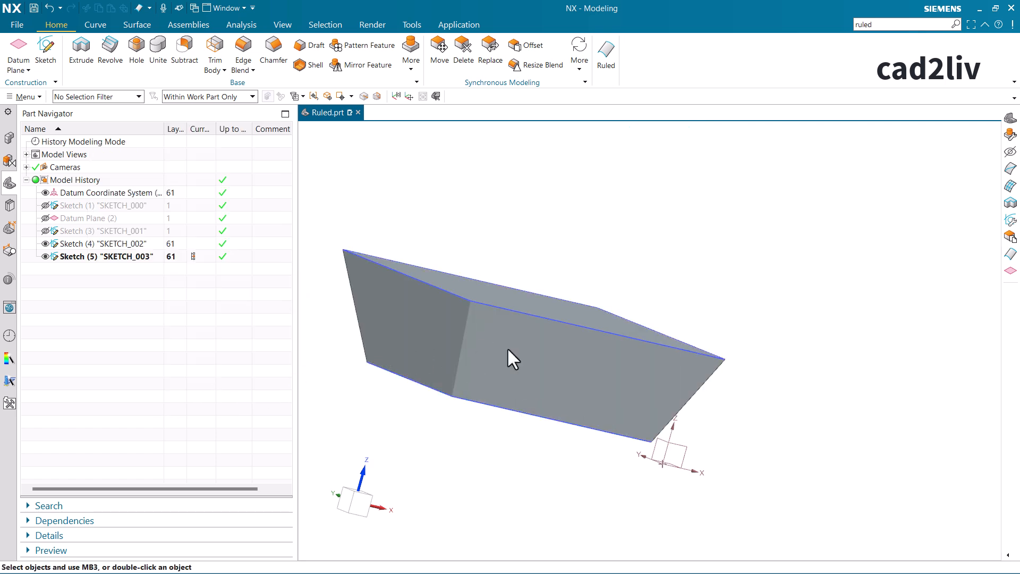
middle_click_drag(580, 291, 505, 268)
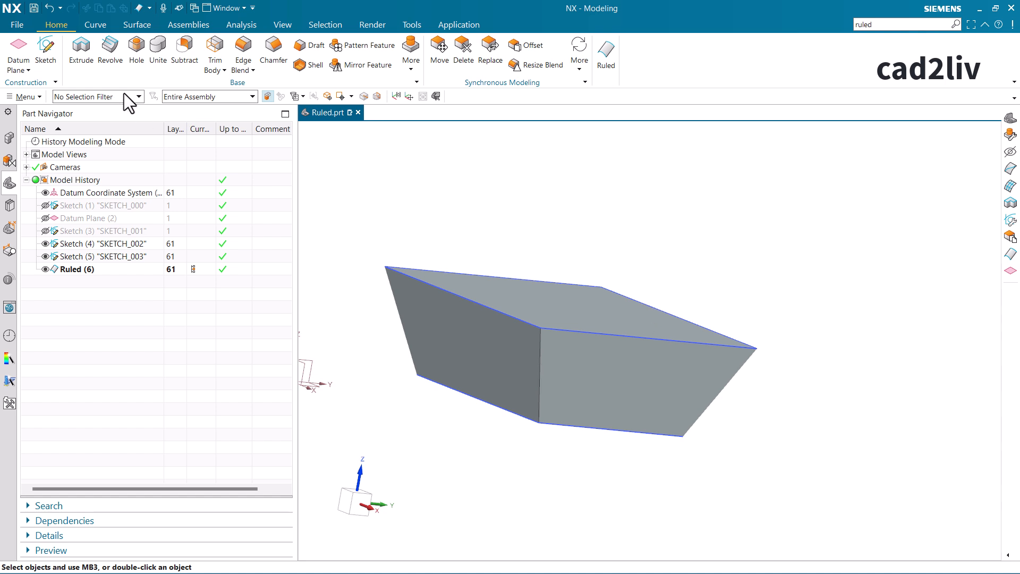
left_click(244, 50)
left_click(541, 362)
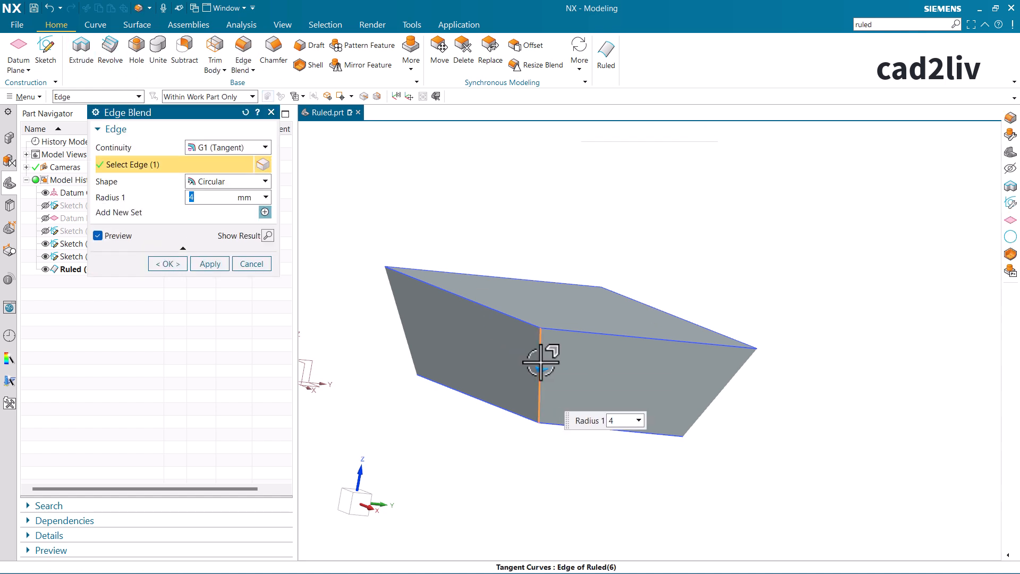
left_click_drag(545, 370, 573, 366)
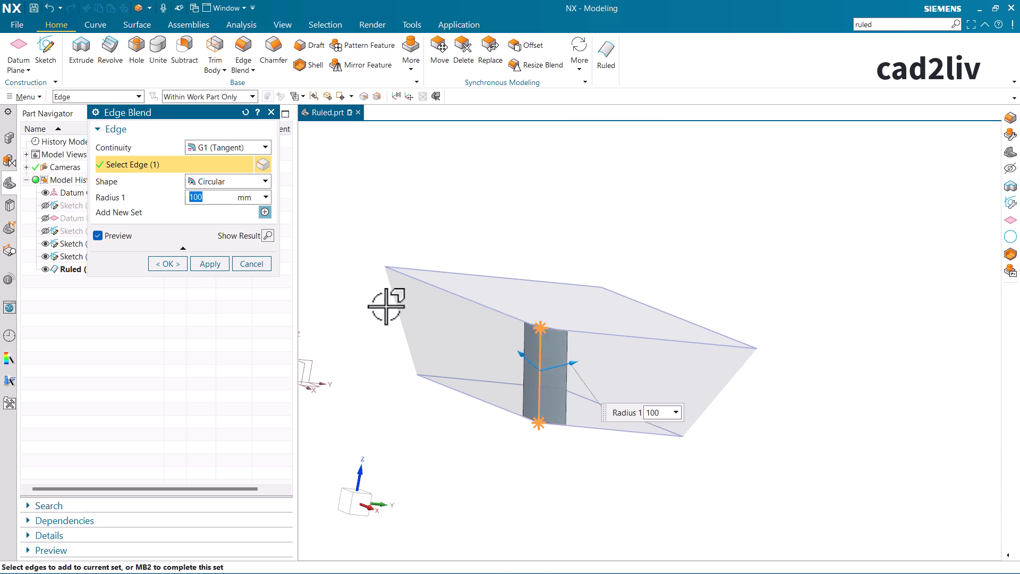
left_click(204, 263)
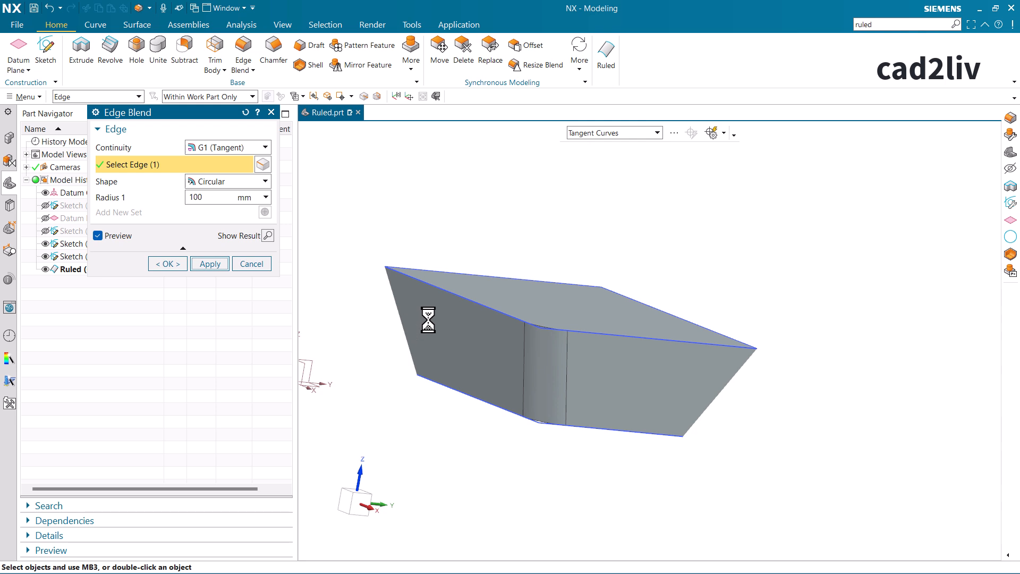
middle_click_drag(392, 290, 408, 307)
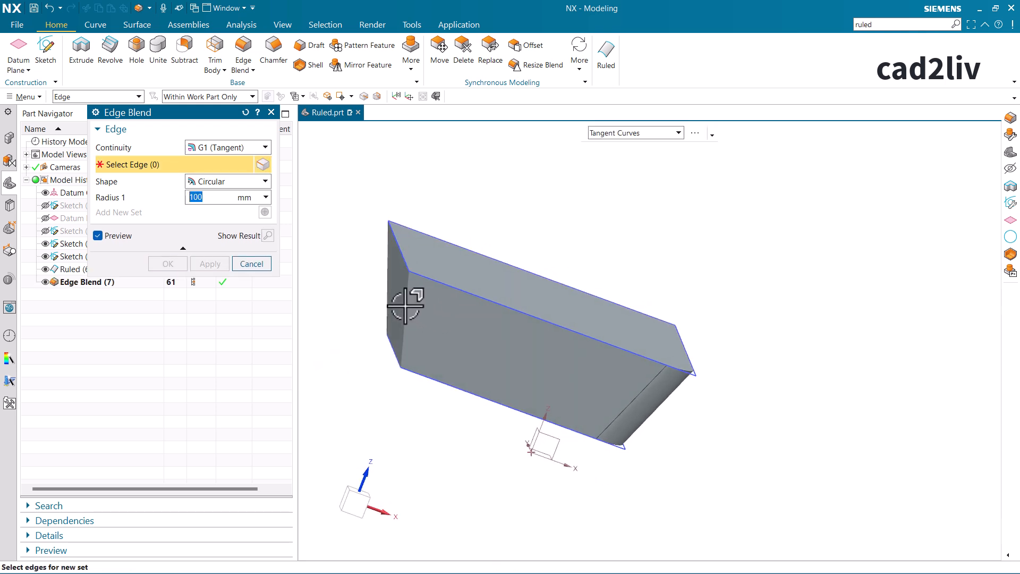
scroll(406, 295, "up", 2)
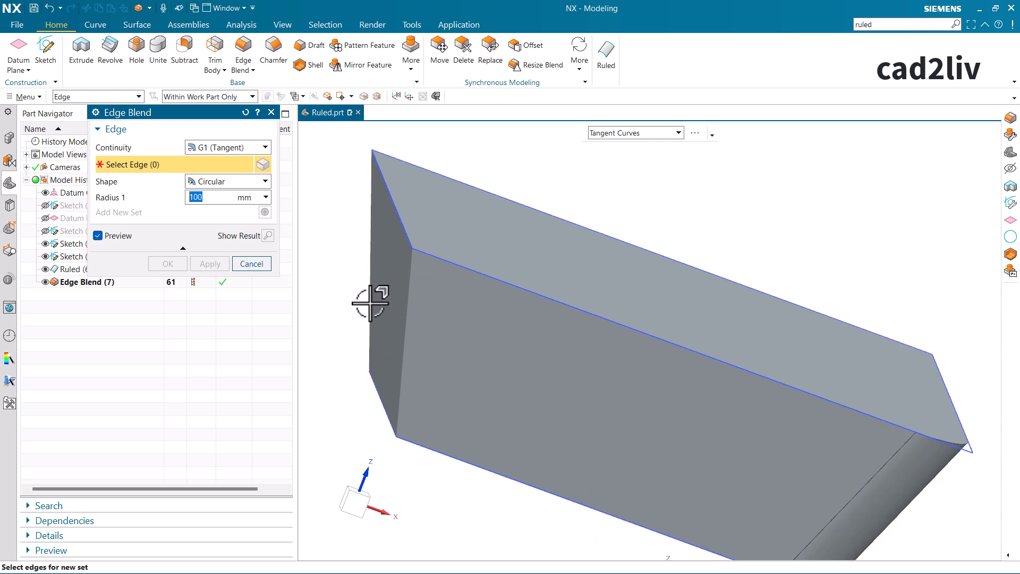
left_click(251, 264)
- Edit the ruled feature to enable Preserve Shape in its alignment settings
left_click(88, 272)
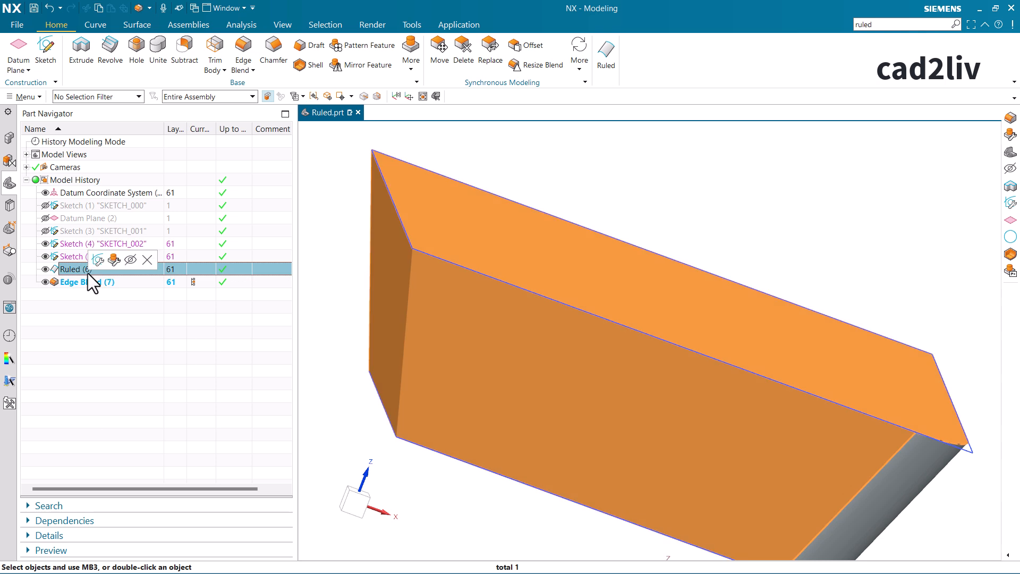
right_click(88, 272)
left_click(117, 323)
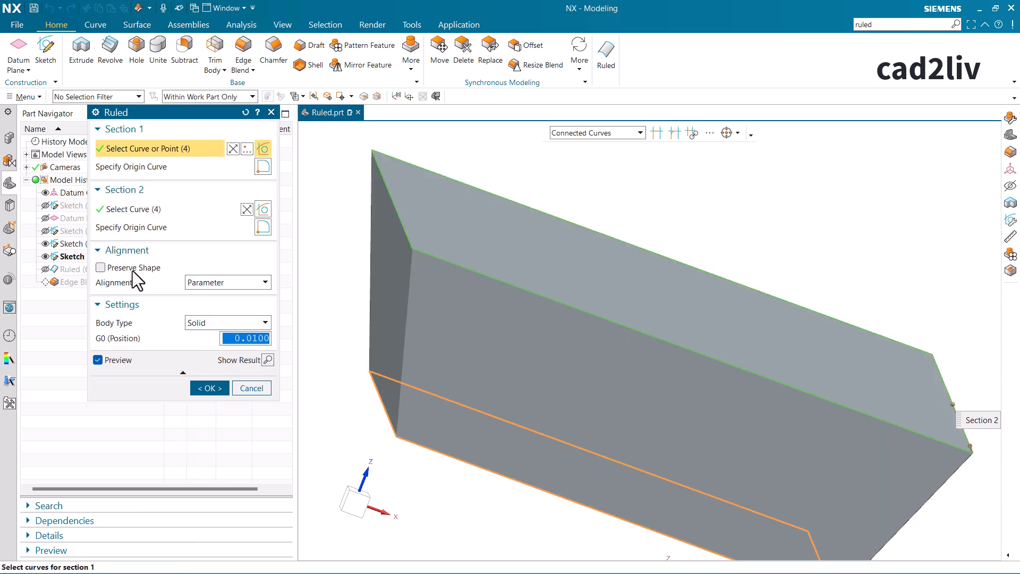
left_click(132, 269)
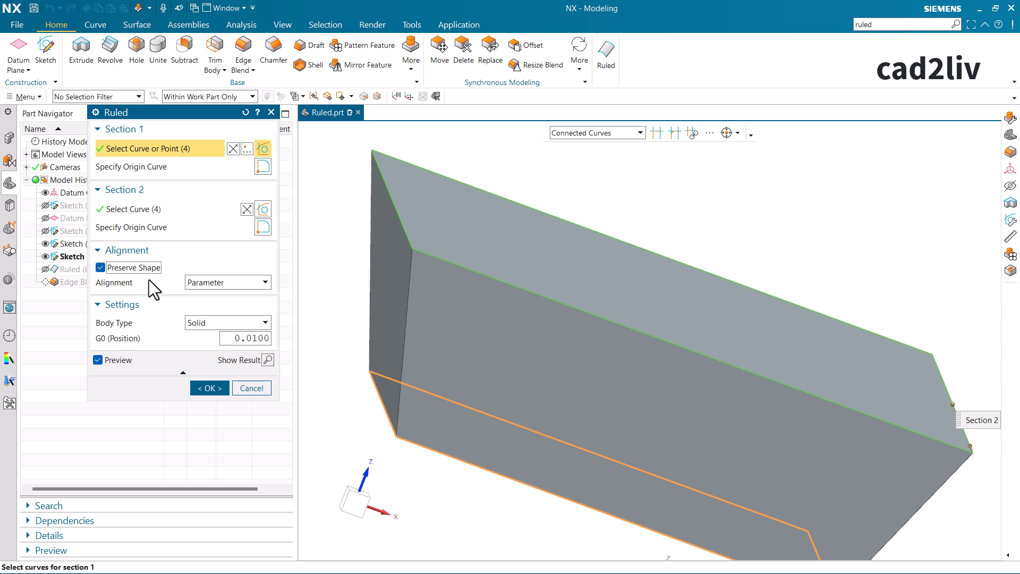
left_click(205, 388)
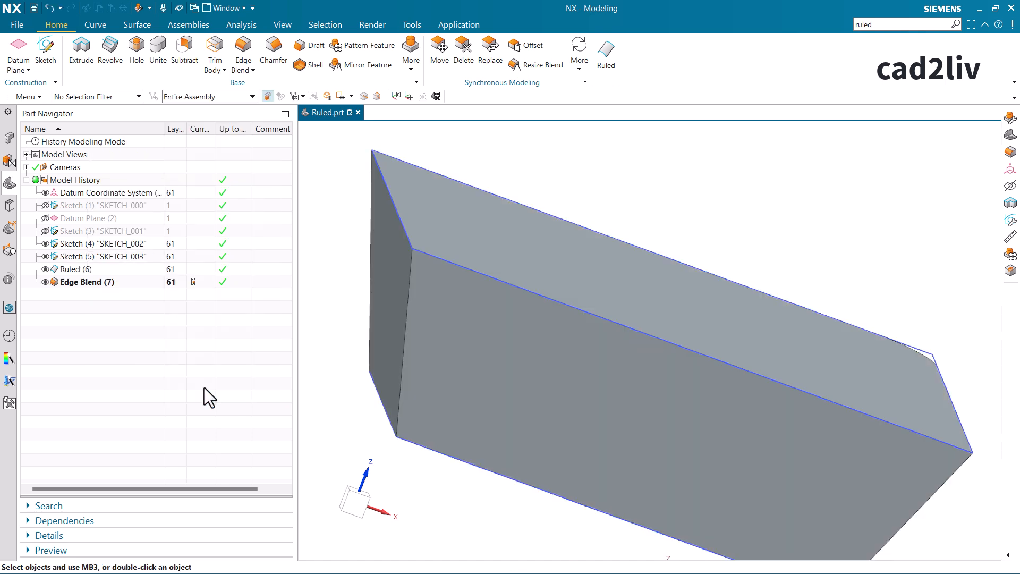
- Add a 100 mm Edge Blend to the vertical edge diagonally opposite the first blend
left_click(237, 49)
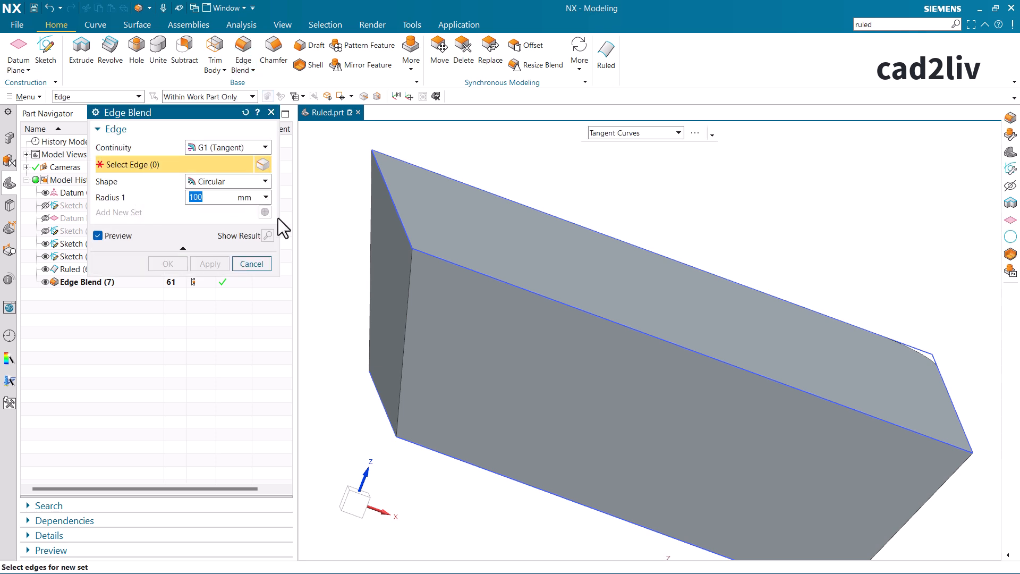
left_click(408, 299)
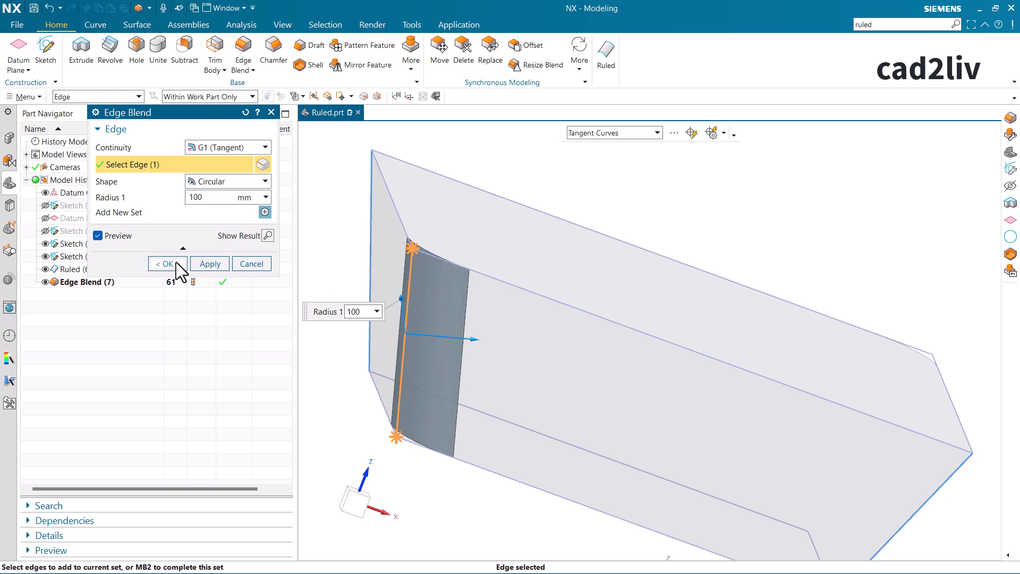
left_click(176, 262)
key("Home")
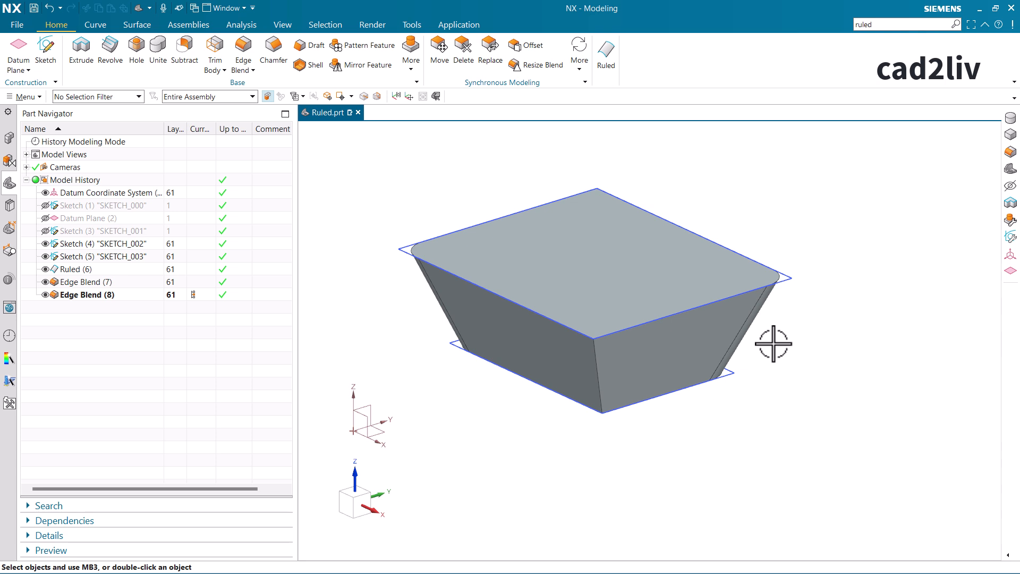
- Make layer 1 the work layer and turn off layer 61
key("ctrl+l")
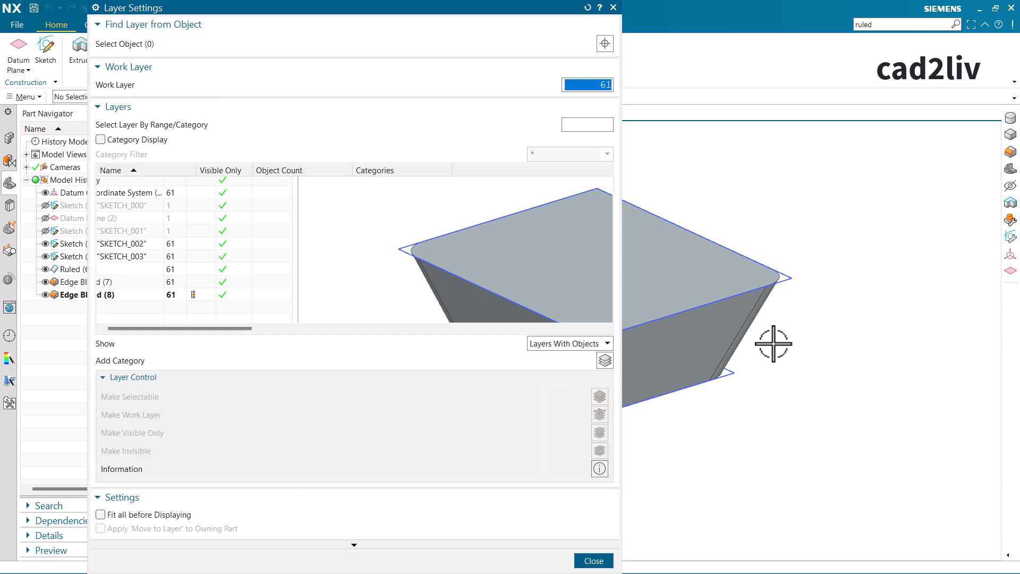
left_click(111, 184)
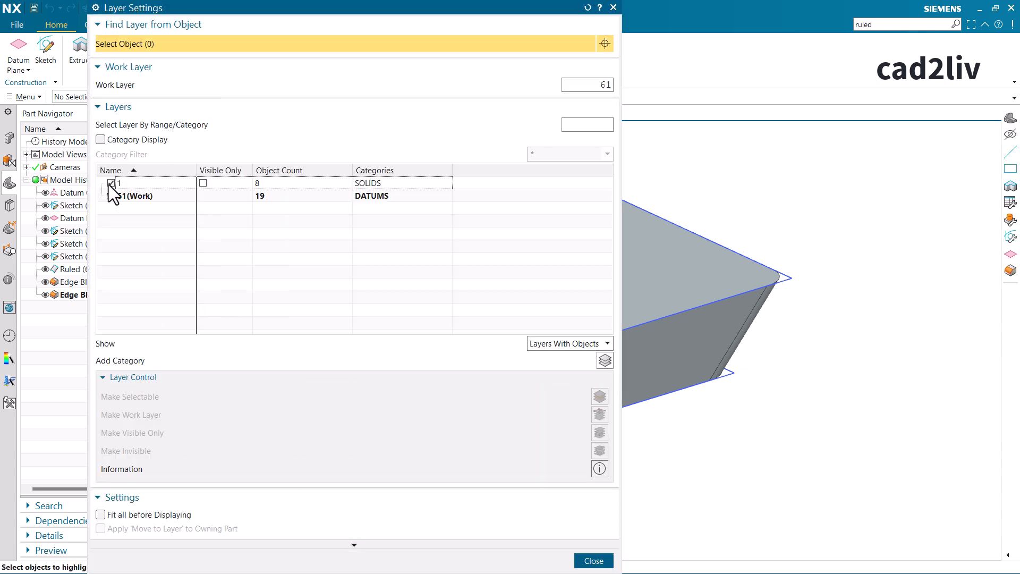
double_click(136, 183)
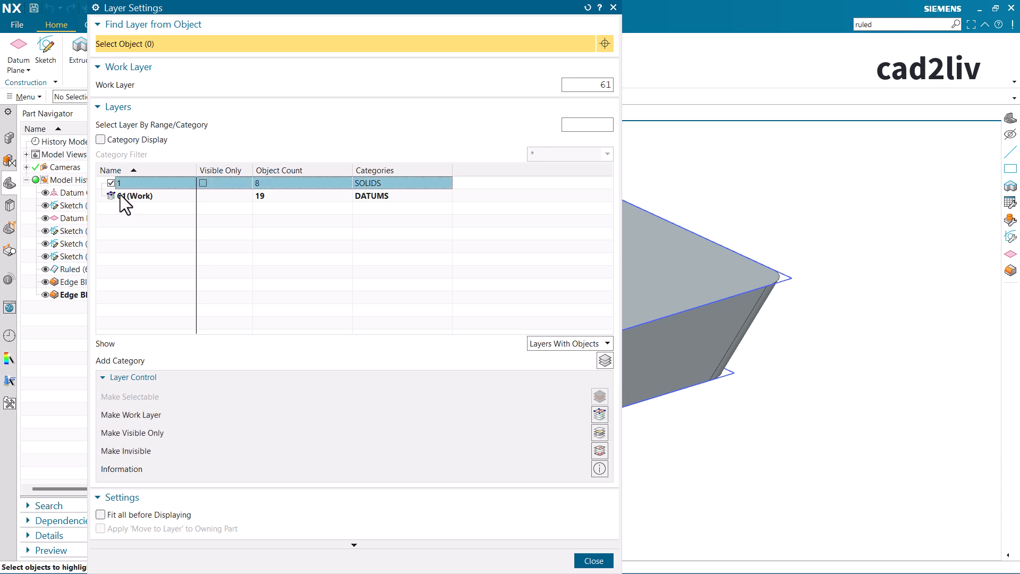
left_click(111, 195)
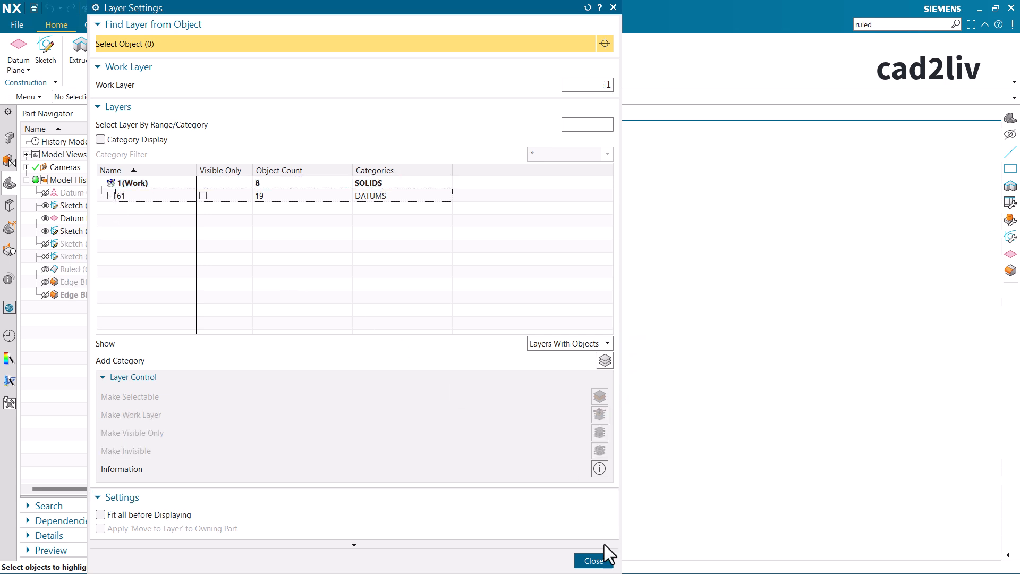
left_click(594, 560)
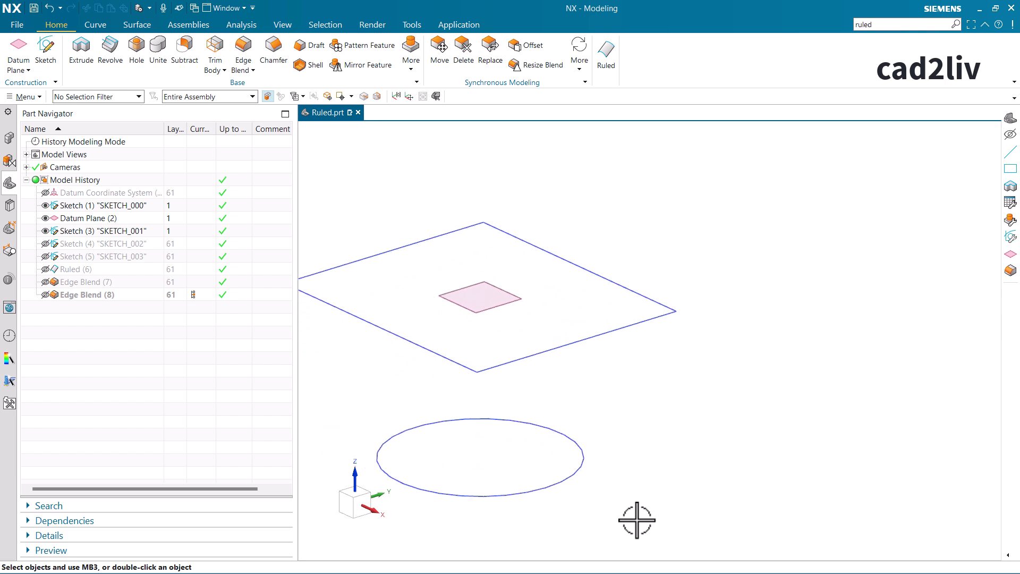
- Hide the datum plane inside the rectangular sketch above the circle
left_click(649, 261)
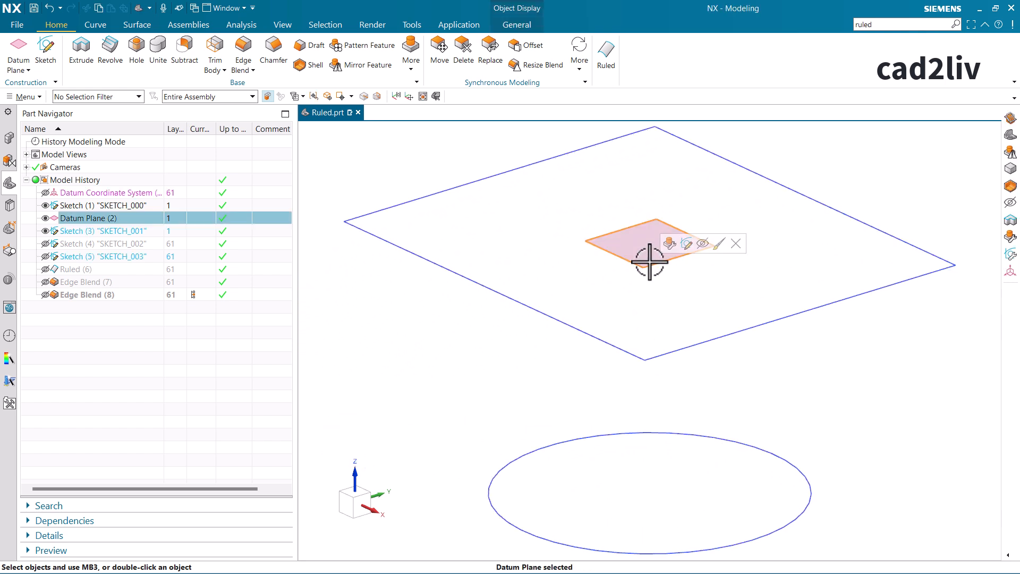
key("ctrl+b")
scroll(650, 261, "down", 3)
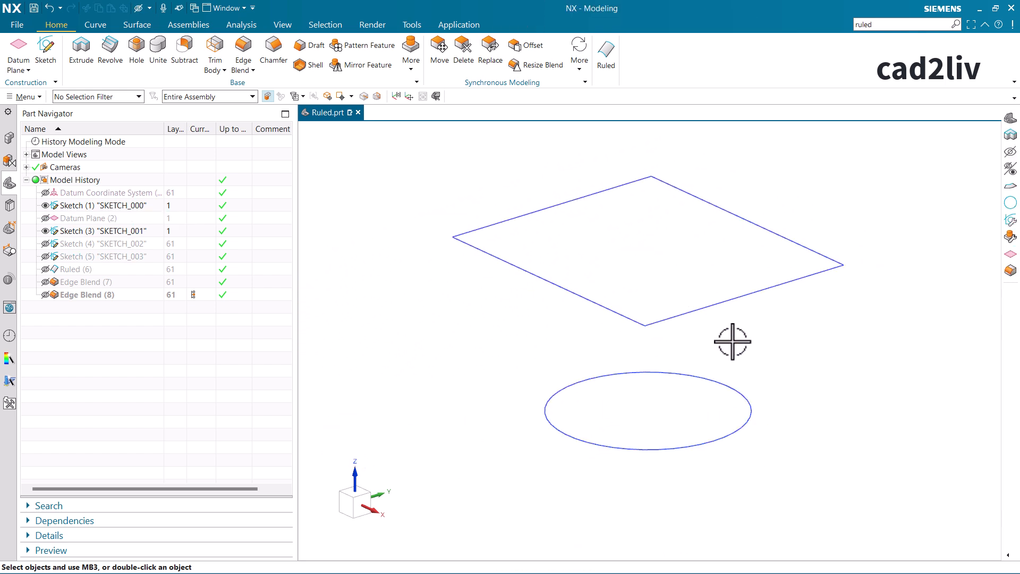
- Try showing the datum coordinate system along with its layer, and turn off layer 61 again
left_click(46, 194)
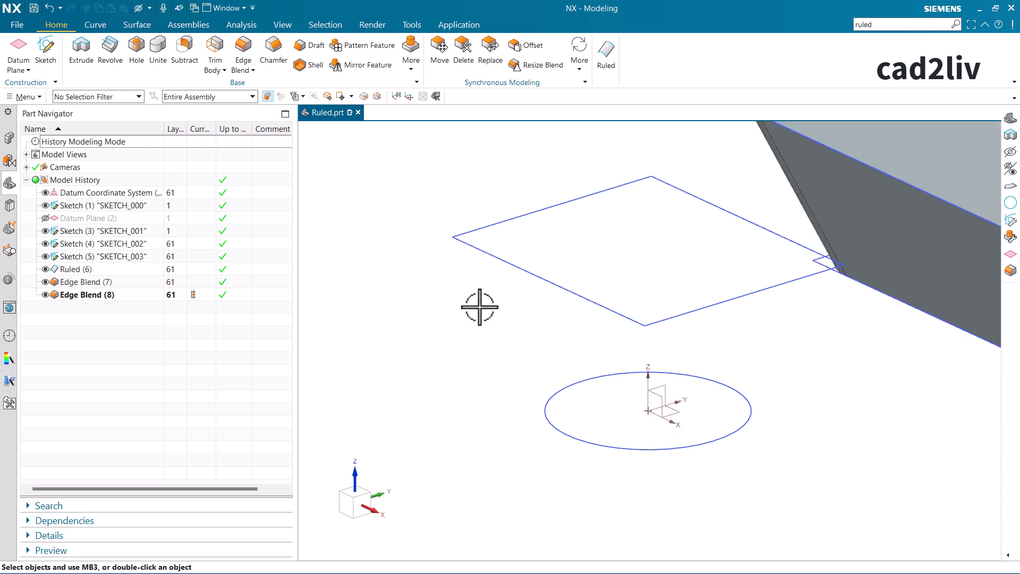
scroll(462, 327, "down", 2)
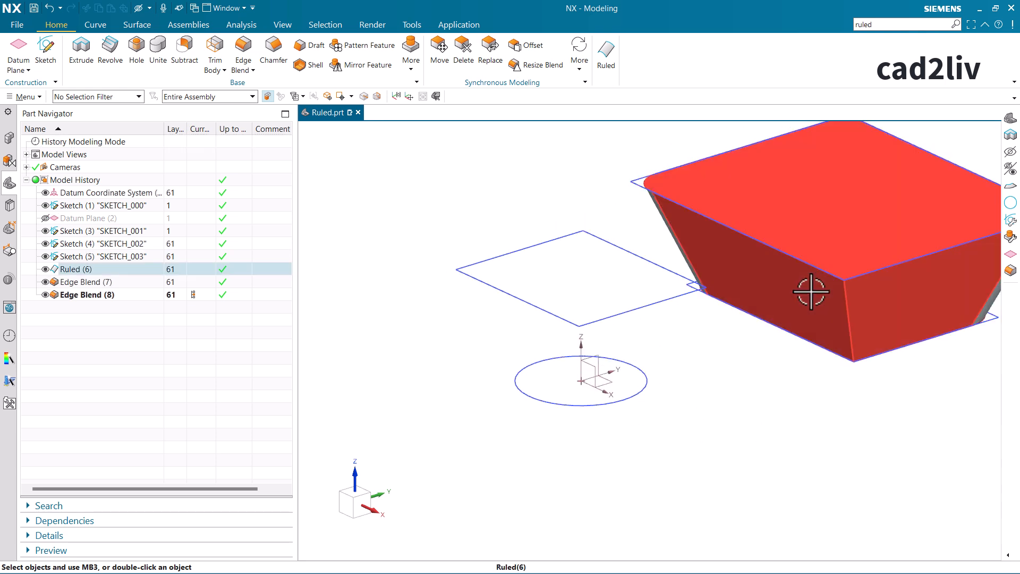
key("ctrl+l")
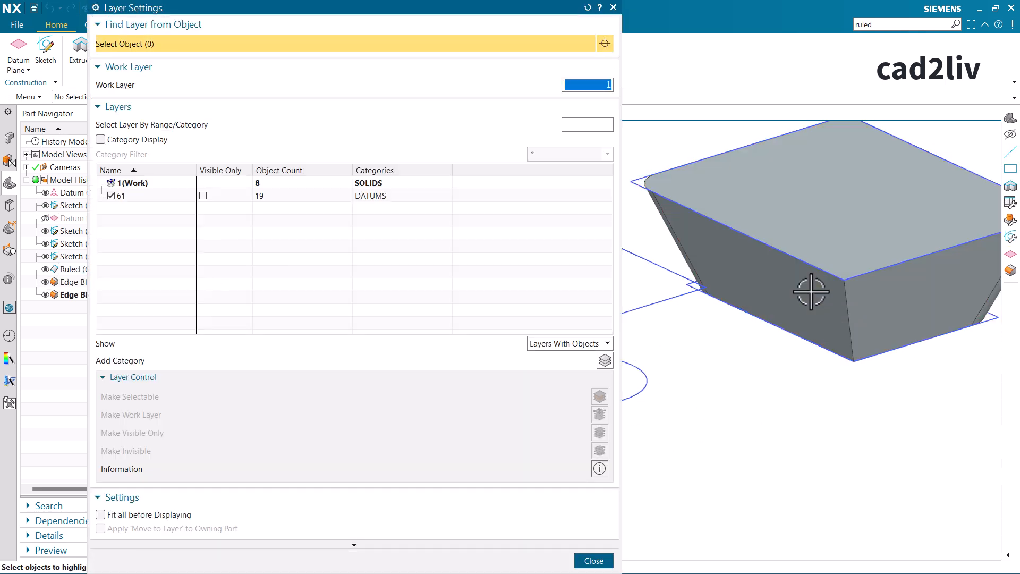
left_click(111, 195)
left_click(593, 561)
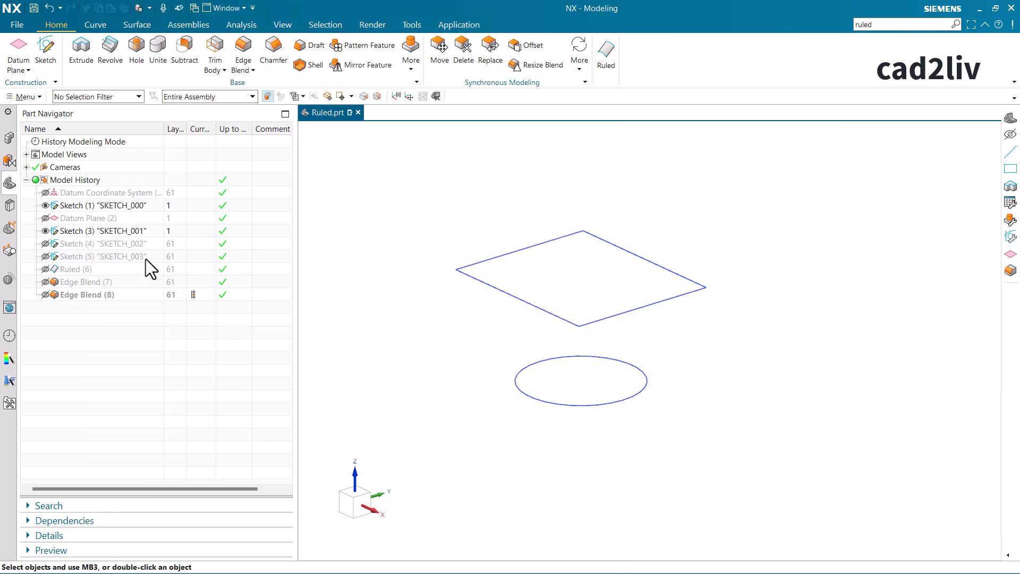
- Move the datum coordinate system to layer 1
left_click(130, 195)
key("ctrl+j")
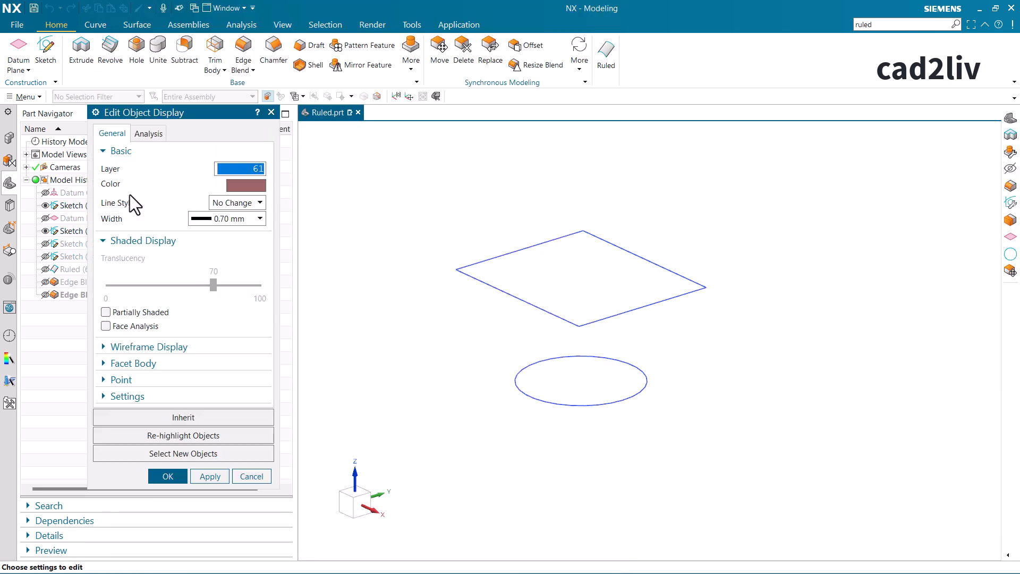
type("1")
key("Return")
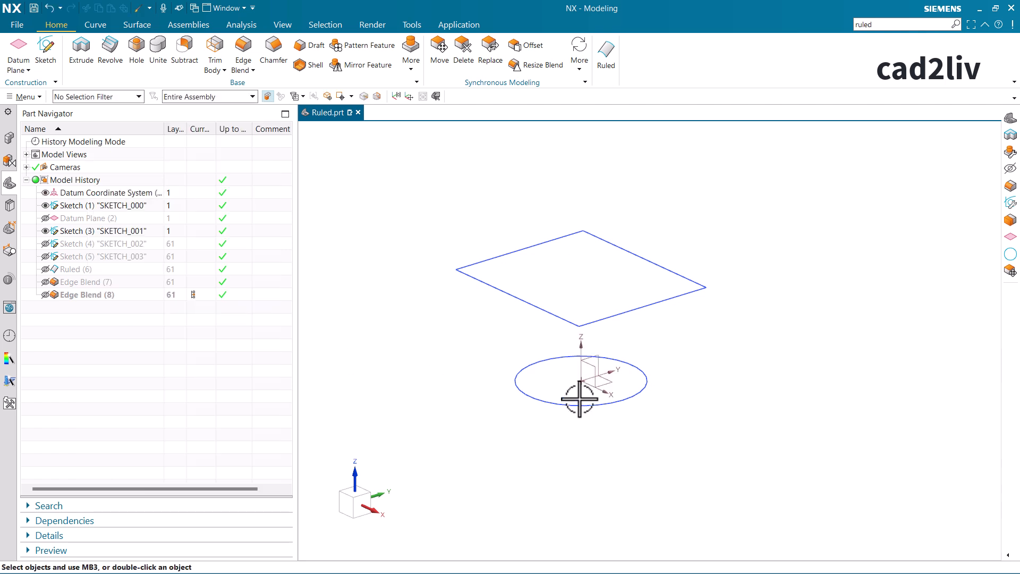
scroll(594, 380, "up", 3)
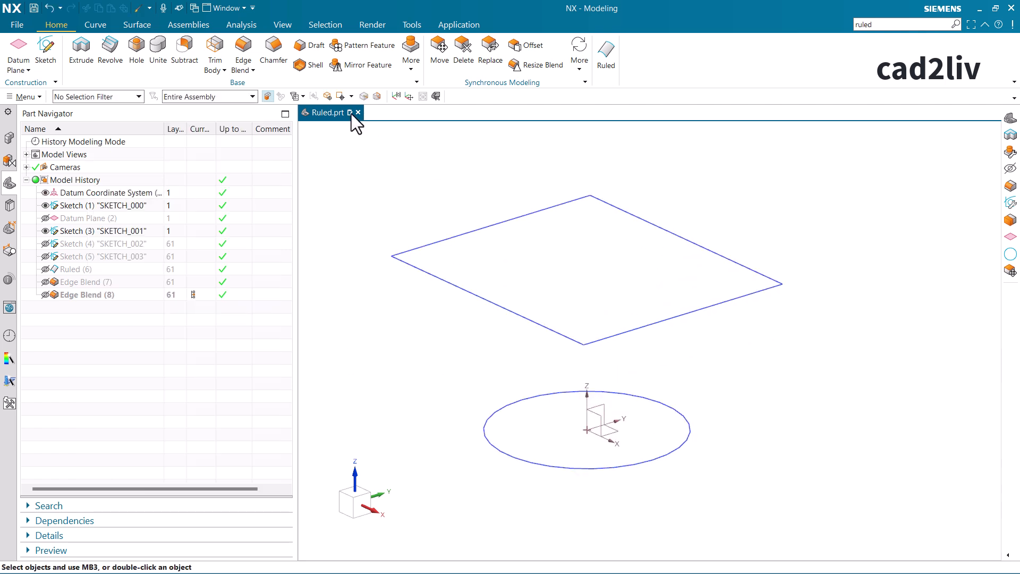
- Start a Ruled solid with the circle as section 1 and the upper rectangle's four connected curves as section 2
left_click(608, 55)
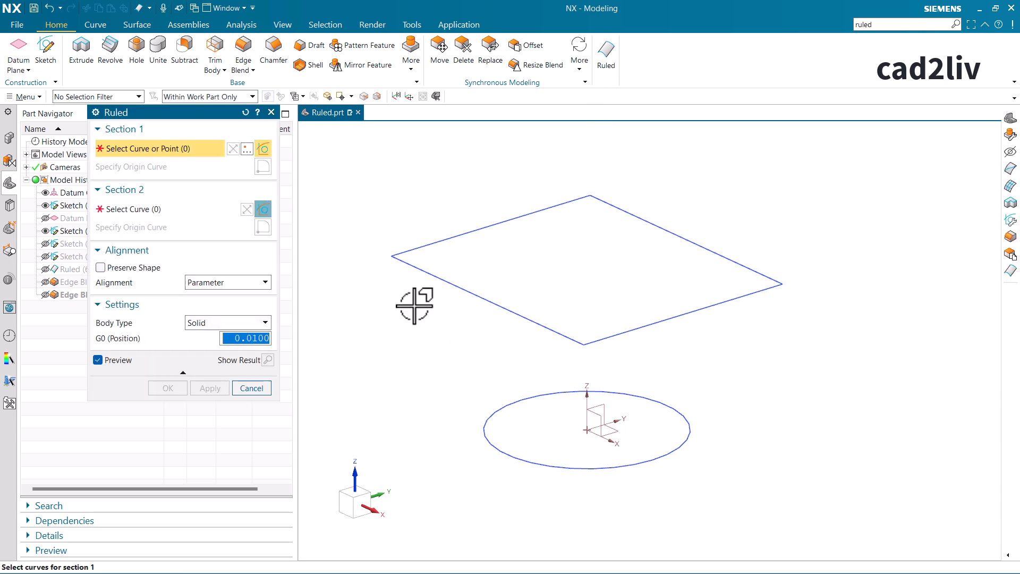
left_click(604, 468)
left_click(170, 208)
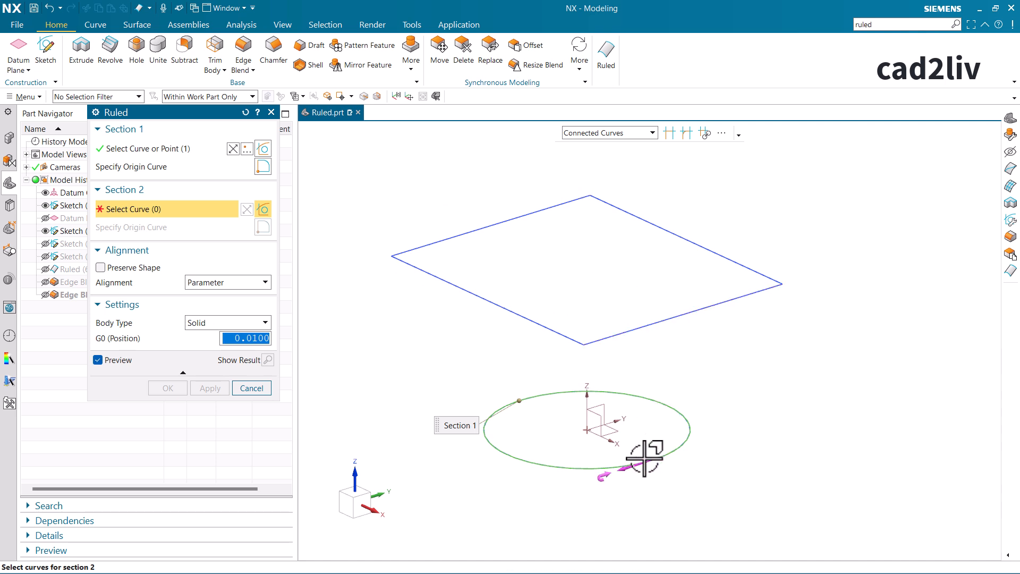
left_click(668, 322)
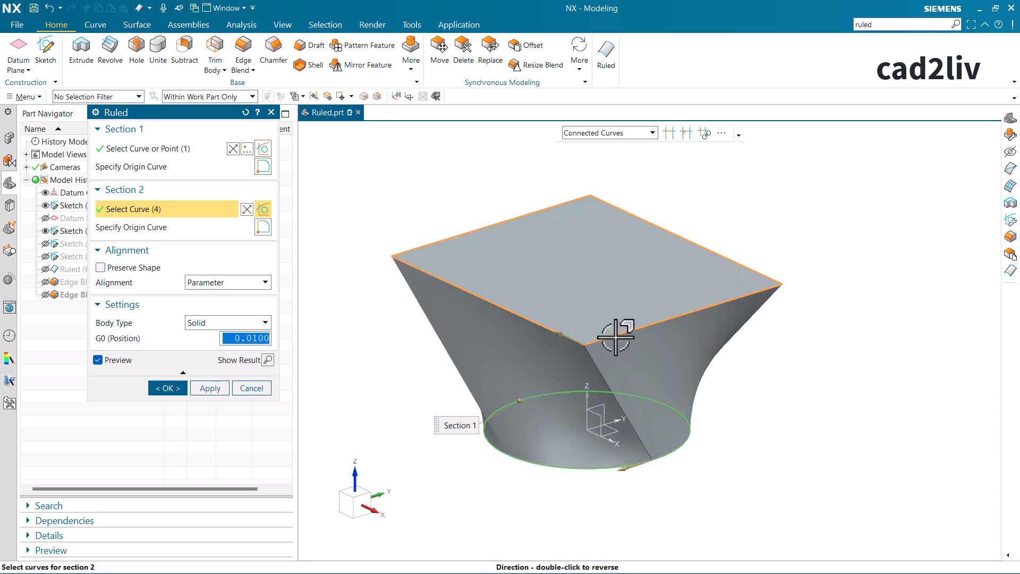
- Set the circle-to-rectangle ruled body's alignment to By Points and inspect its alignment points
middle_click_drag(598, 358, 364, 326)
left_click(215, 286)
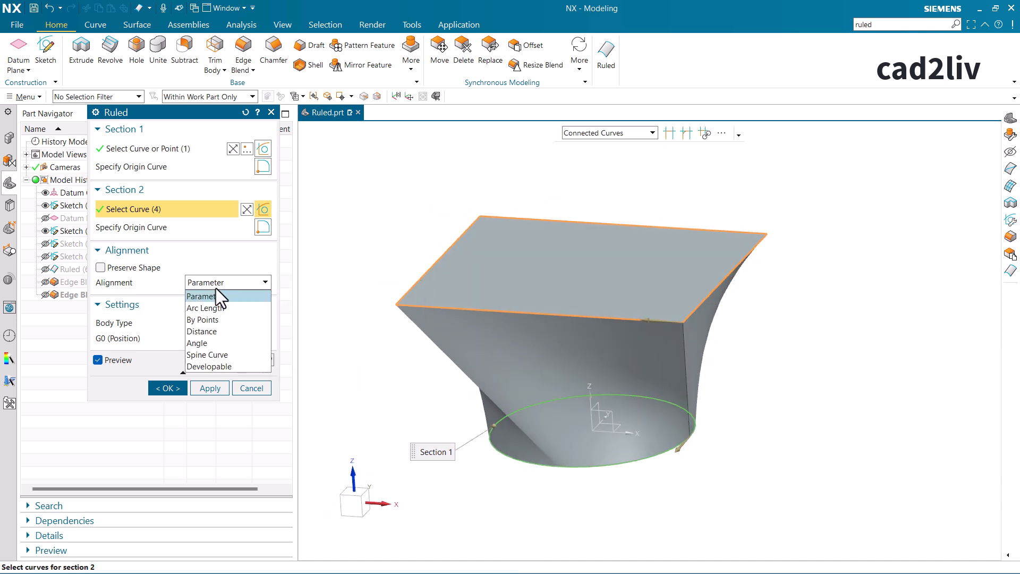
left_click(215, 322)
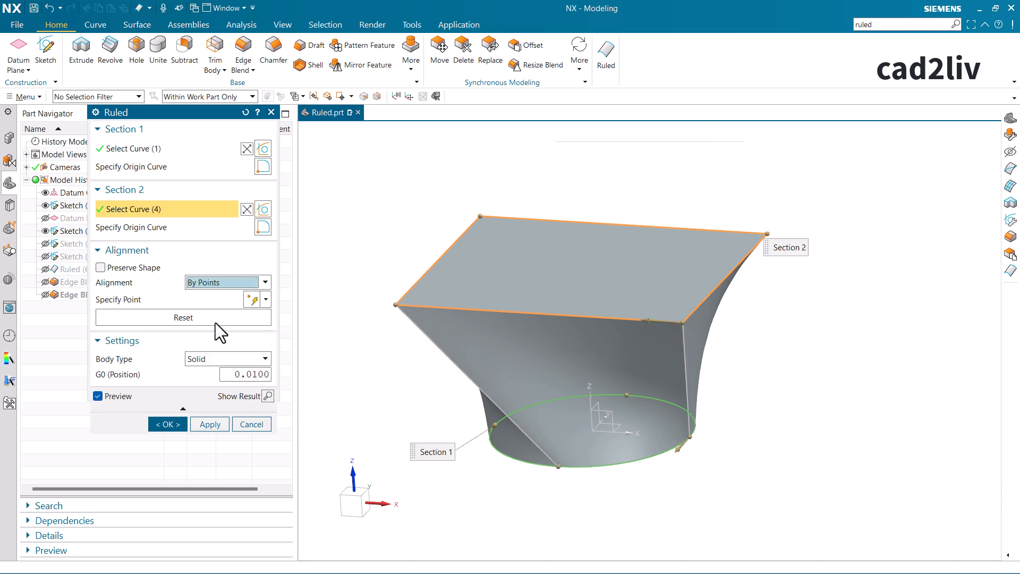
left_click(231, 287)
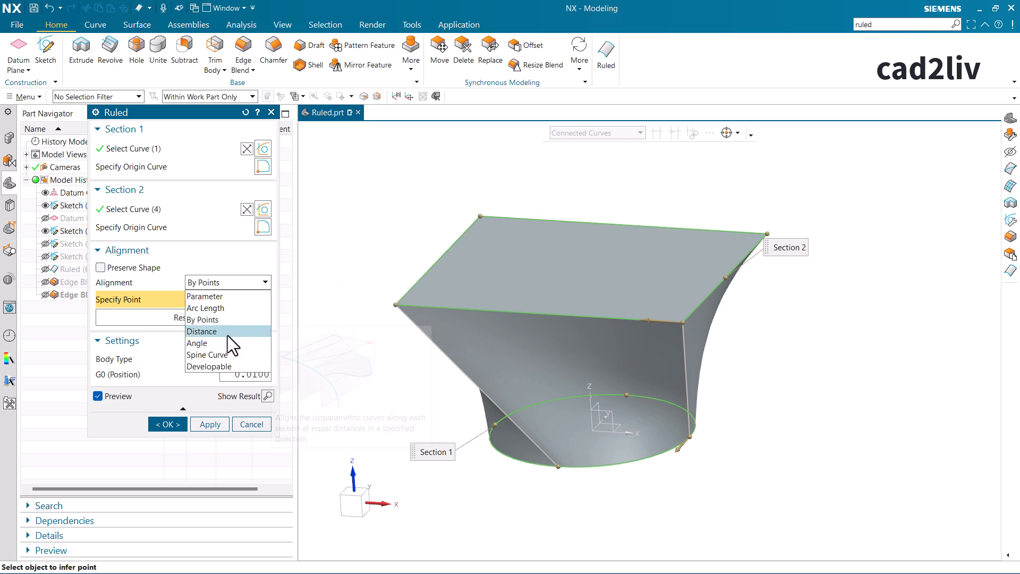
left_click(234, 262)
middle_click_drag(566, 423, 598, 423)
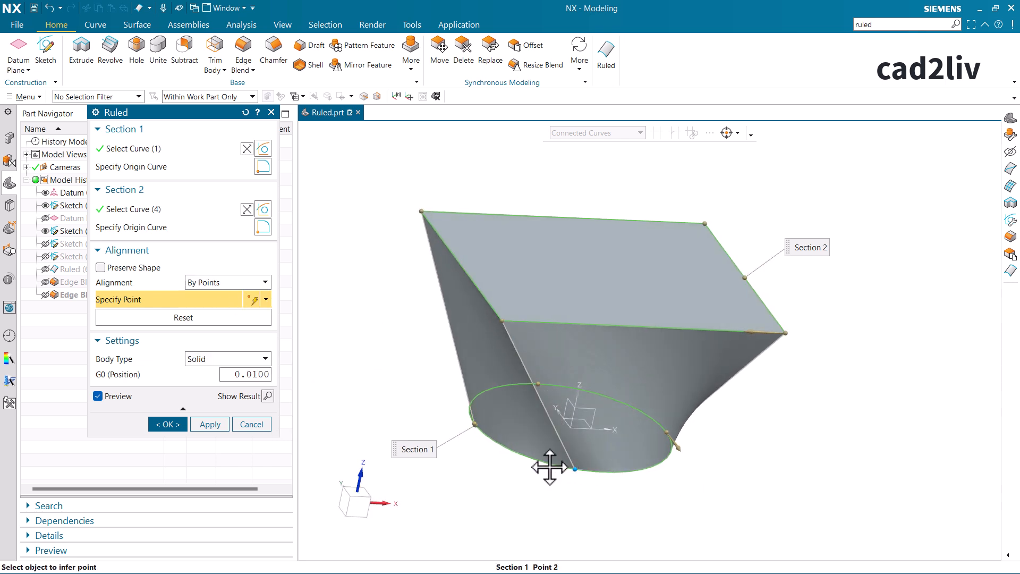
- Move the circle's alignment points to line up with the upper rectangle's corners and create the solid ruled body
left_click(520, 455)
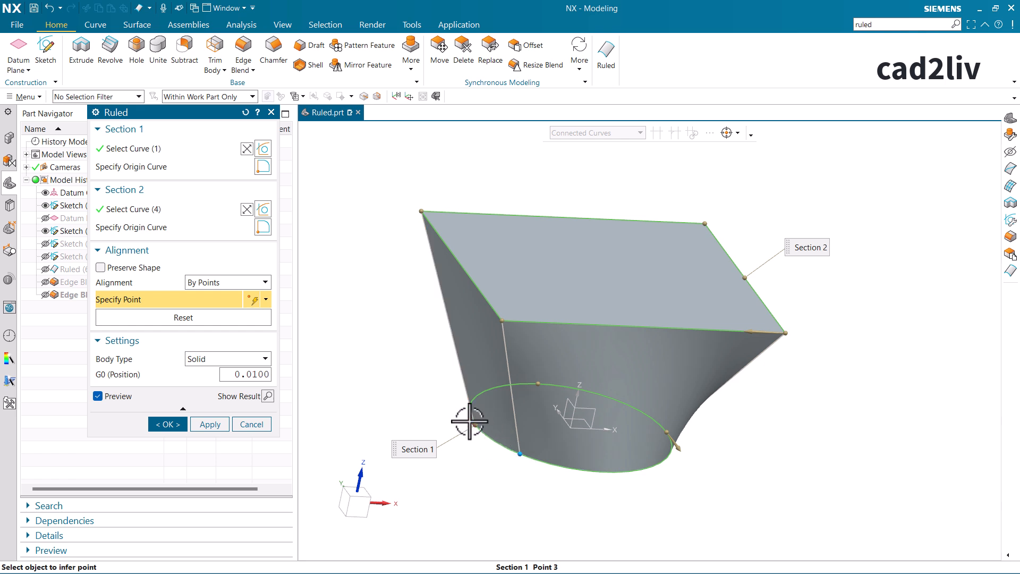
left_click_drag(470, 421, 442, 382)
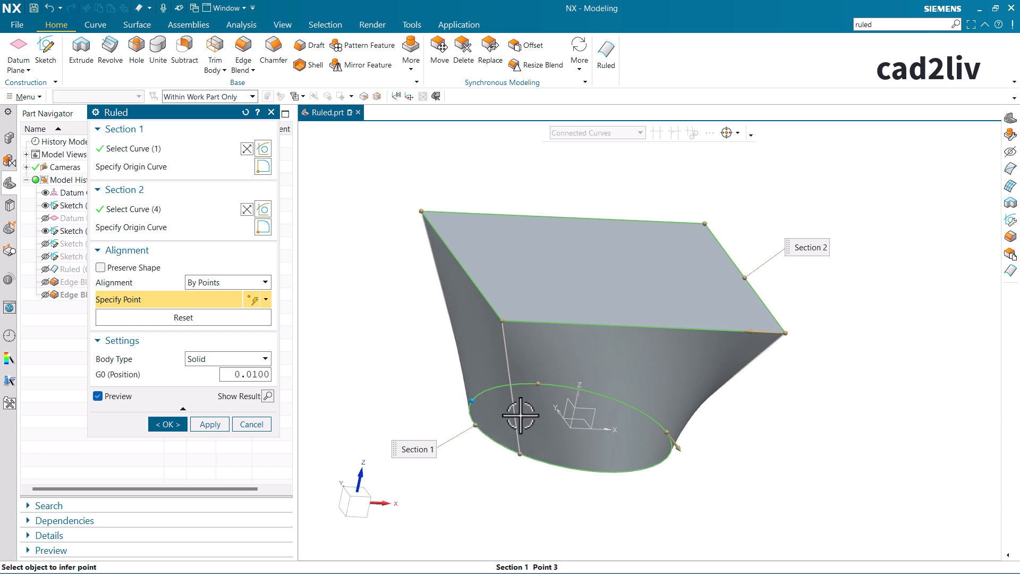
middle_click_drag(610, 437, 631, 468)
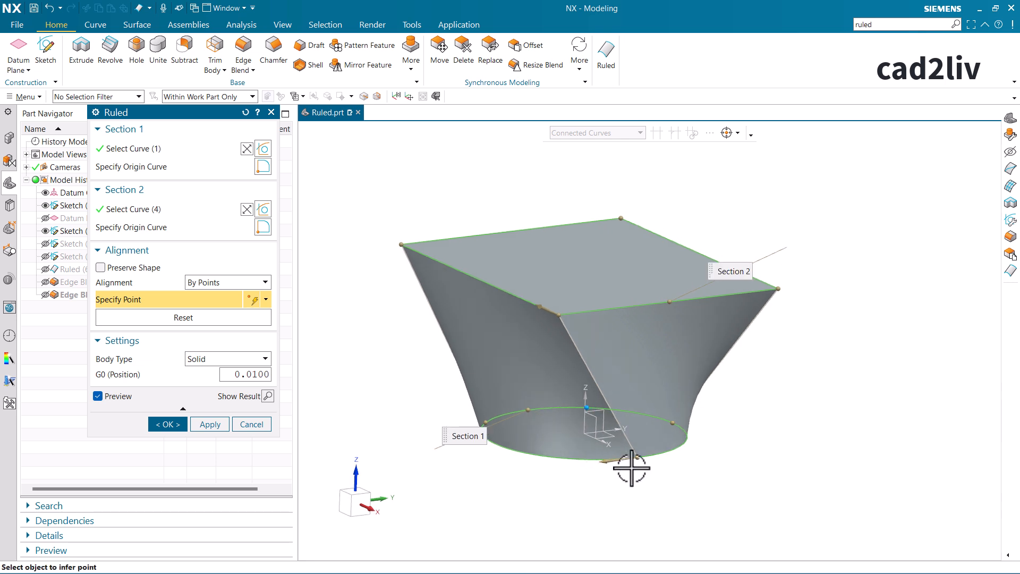
left_click_drag(637, 457, 580, 468)
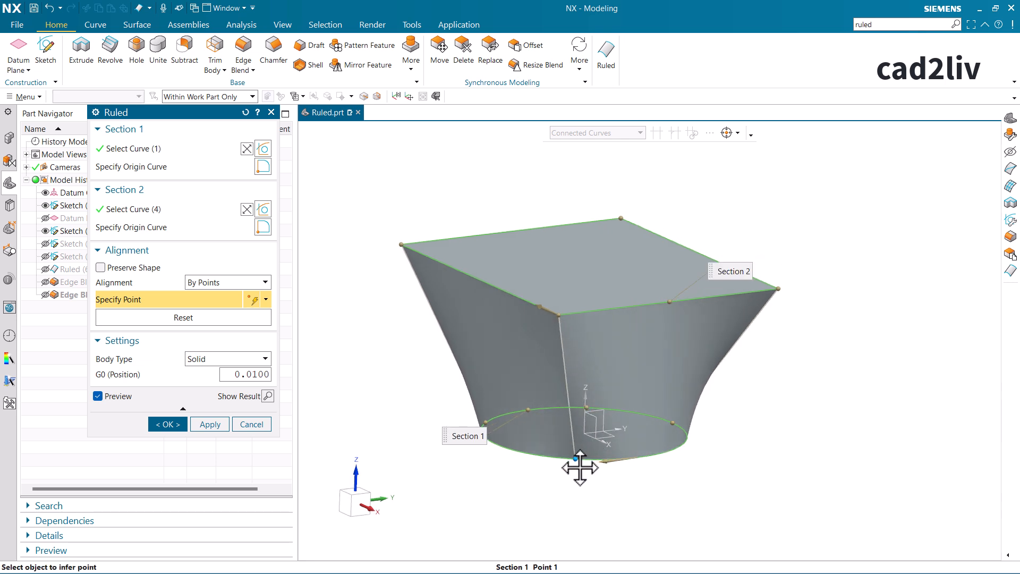
middle_click_drag(626, 444, 657, 445)
left_click_drag(685, 438, 626, 479)
middle_click_drag(645, 451, 658, 387)
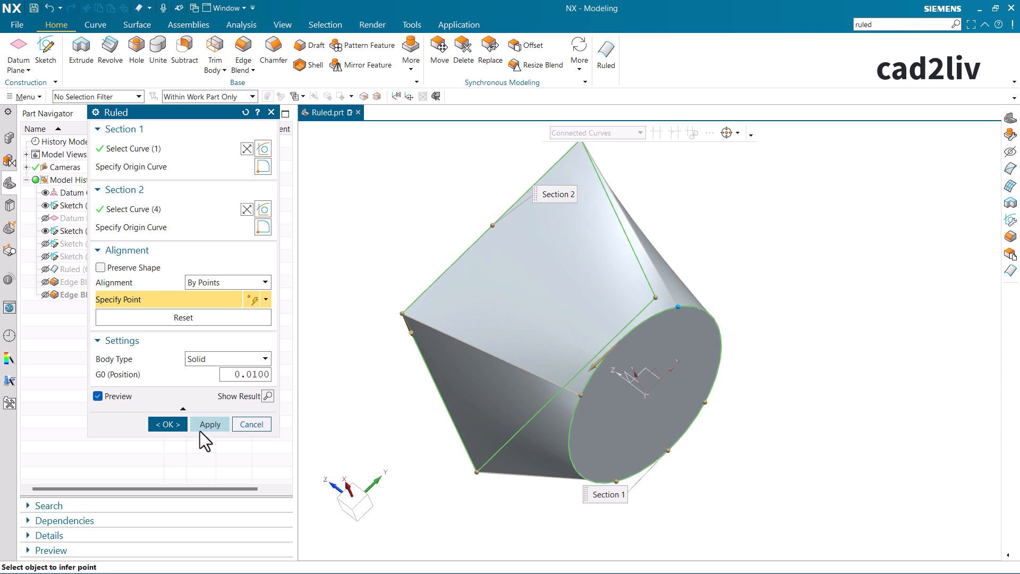
left_click(165, 424)
middle_click_drag(538, 358, 683, 485)
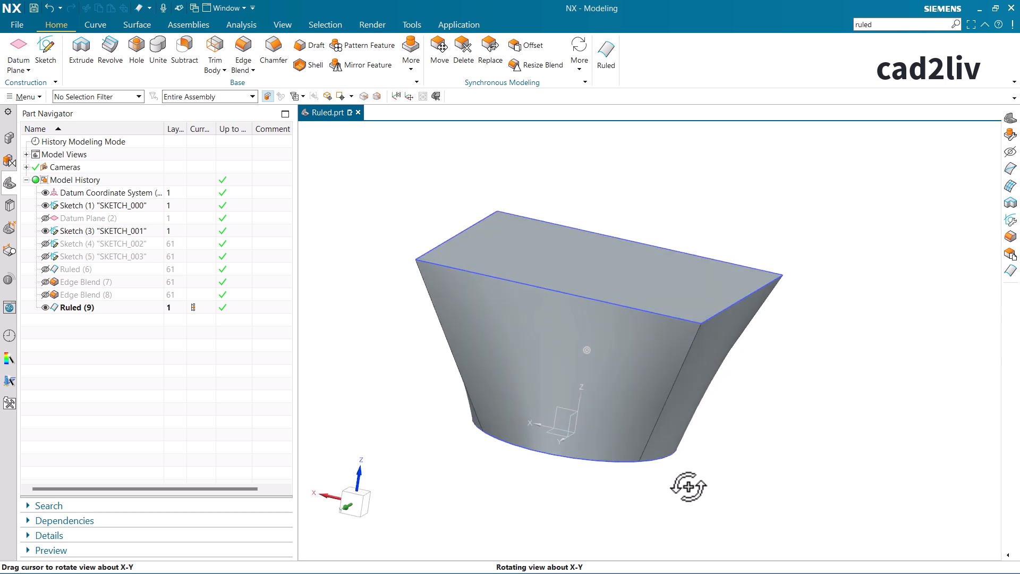
- Edit the circle-to-rectangle ruled body and shift two of the circle's alignment points along the curve to twist its faces
right_click(86, 310)
left_click(126, 97)
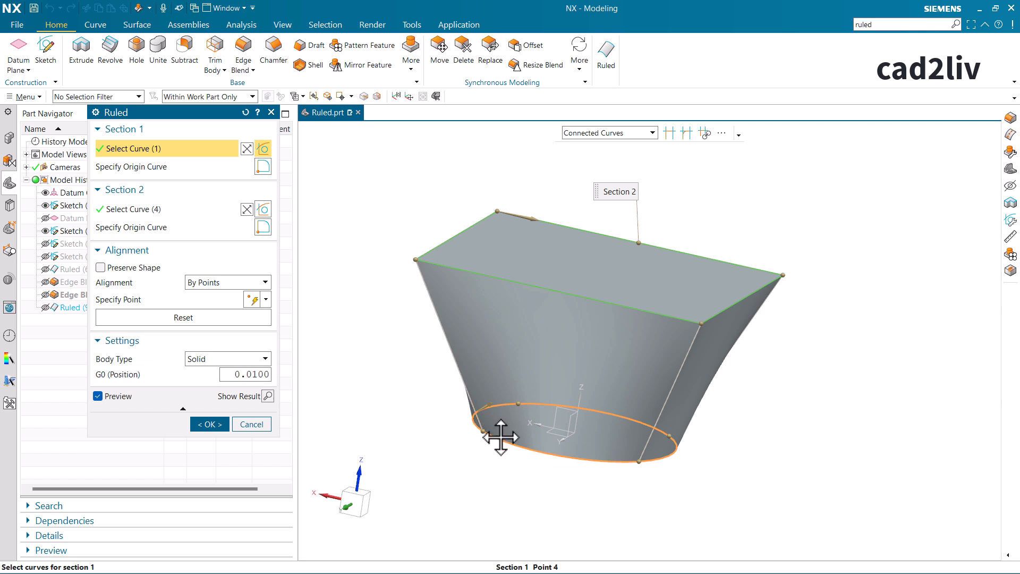
left_click_drag(501, 438, 567, 445)
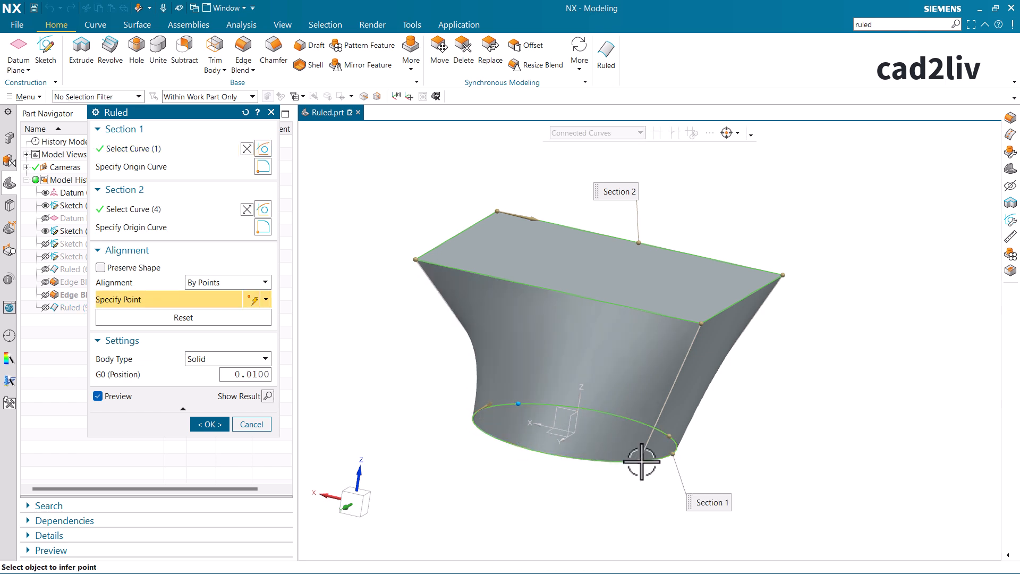
left_click(565, 455)
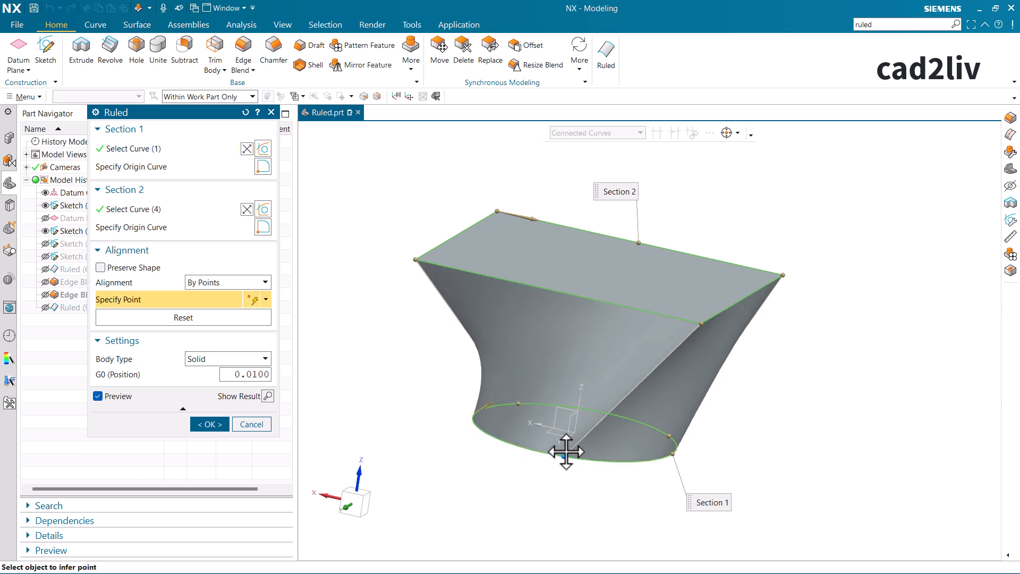
left_click(204, 424)
middle_click_drag(546, 357, 581, 355)
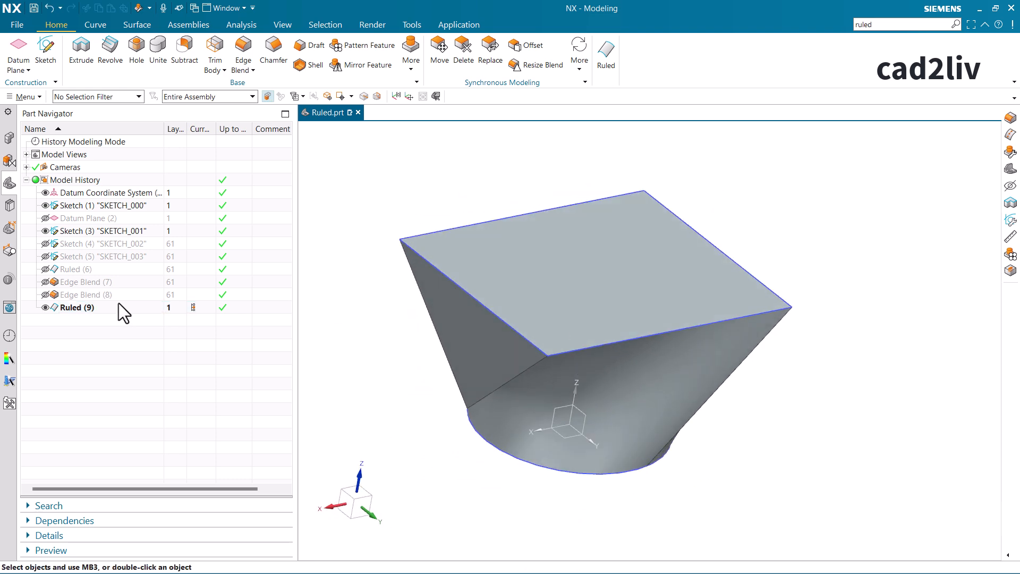
- Change the circle-to-rectangle ruled body's alignment to Angle, using the vertical Z direction through the circle's center as axis
right_click(88, 307)
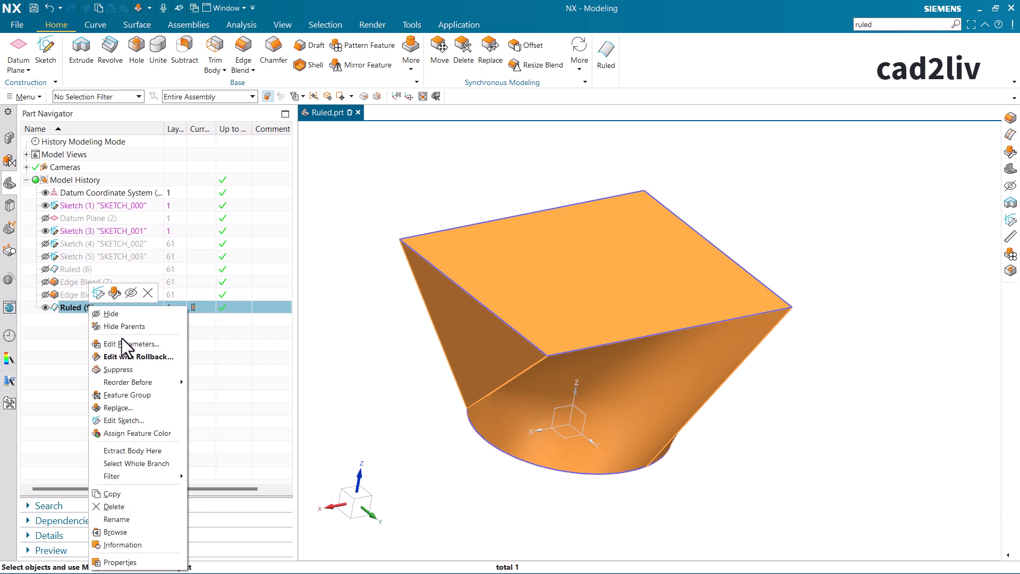
left_click(125, 354)
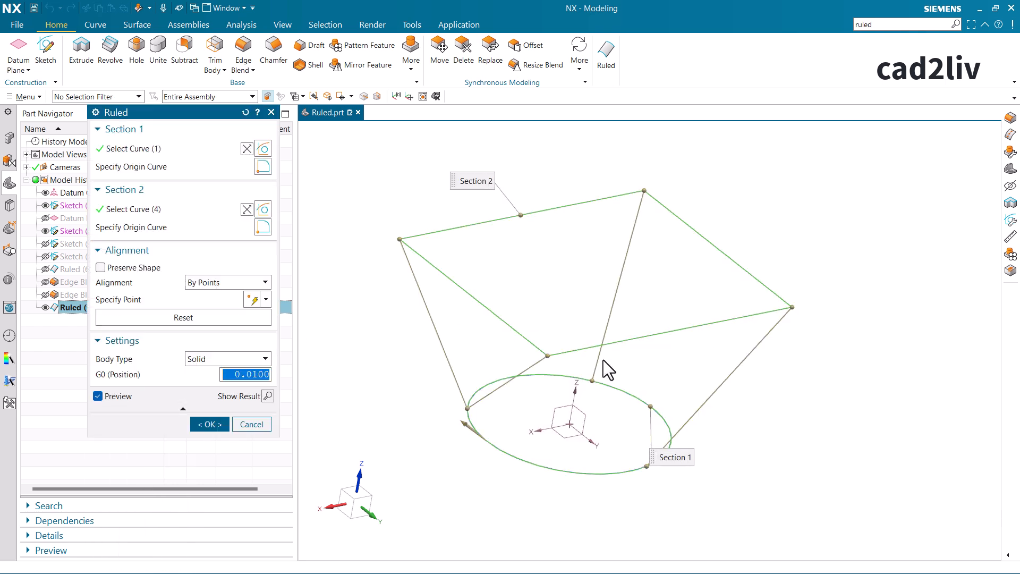
left_click(205, 282)
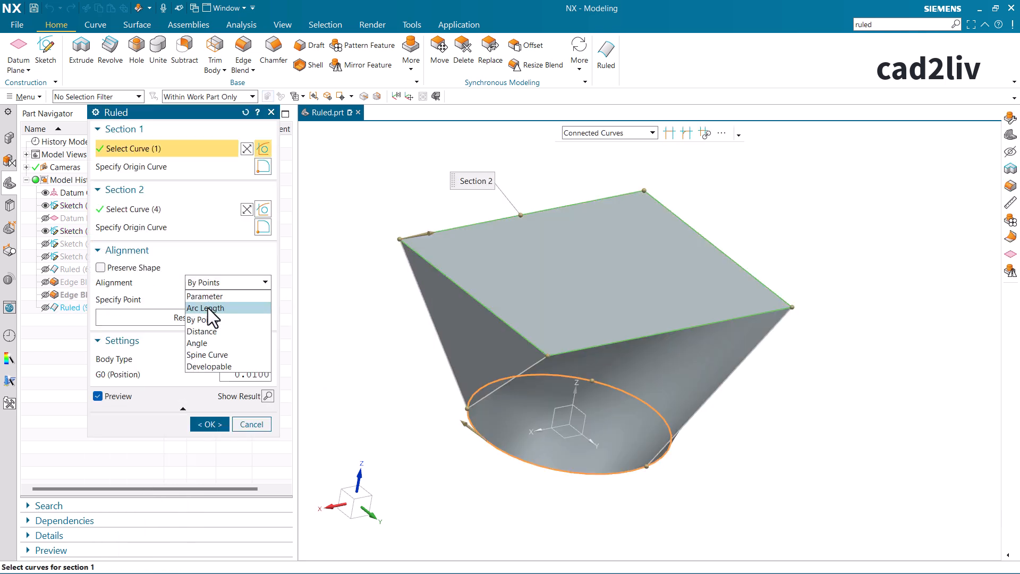
left_click(203, 343)
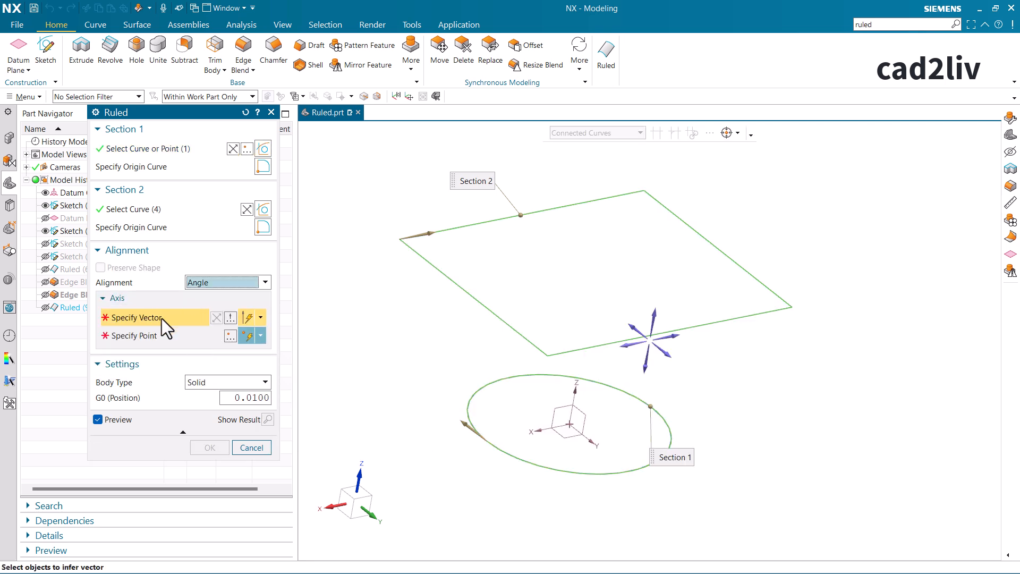
left_click(657, 315)
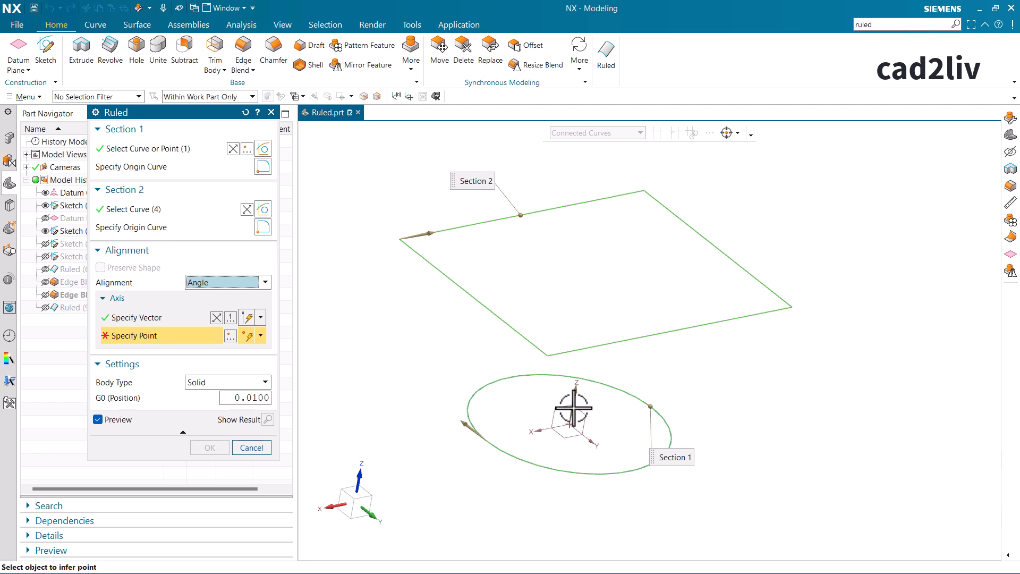
left_click(570, 423)
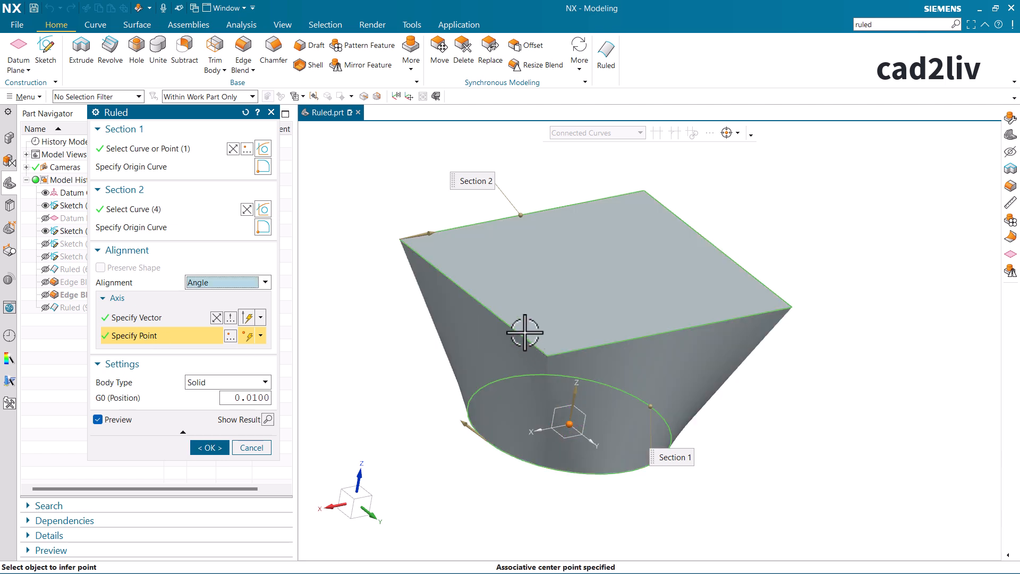
middle_click_drag(524, 333, 646, 332)
left_click(199, 446)
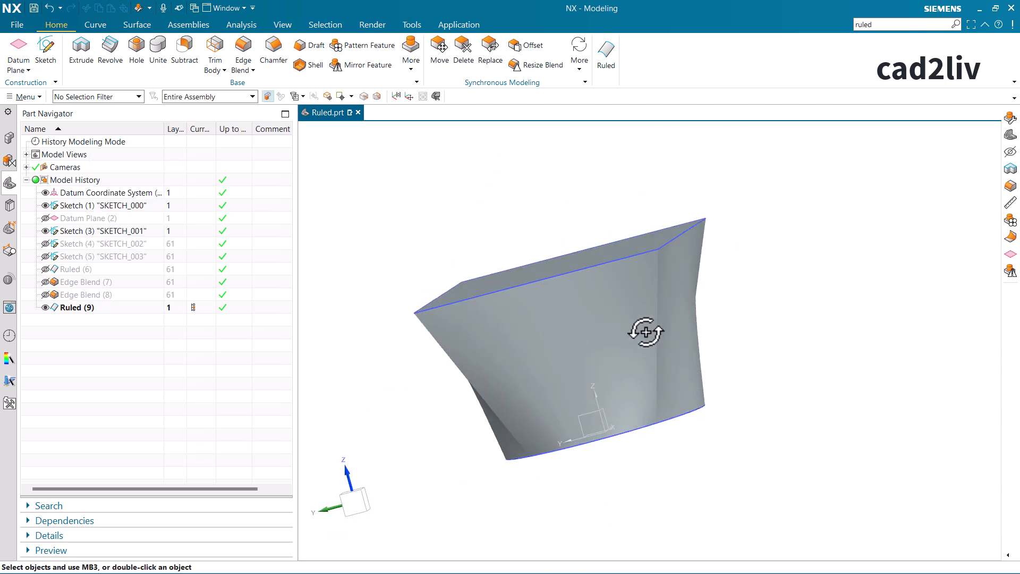
key("Home")
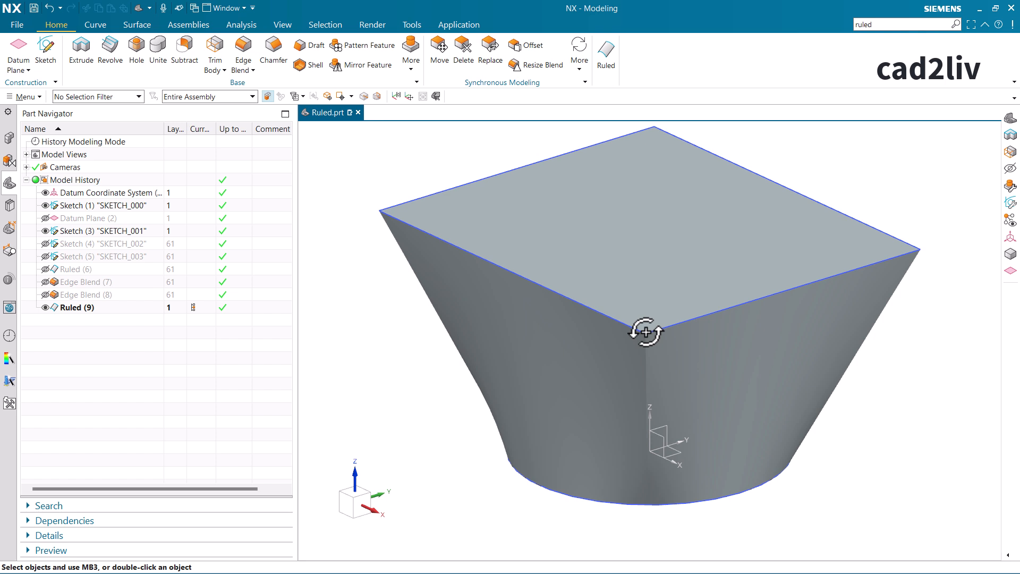
- Try switching the circle-to-rectangle ruled body's alignment back to By Points and discard the edit
right_click(76, 310)
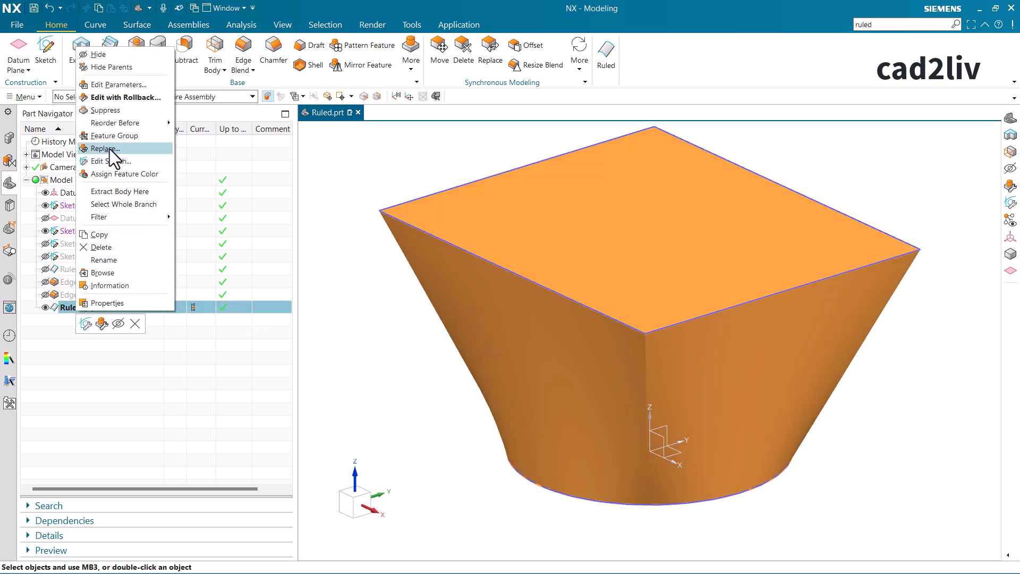
left_click(126, 92)
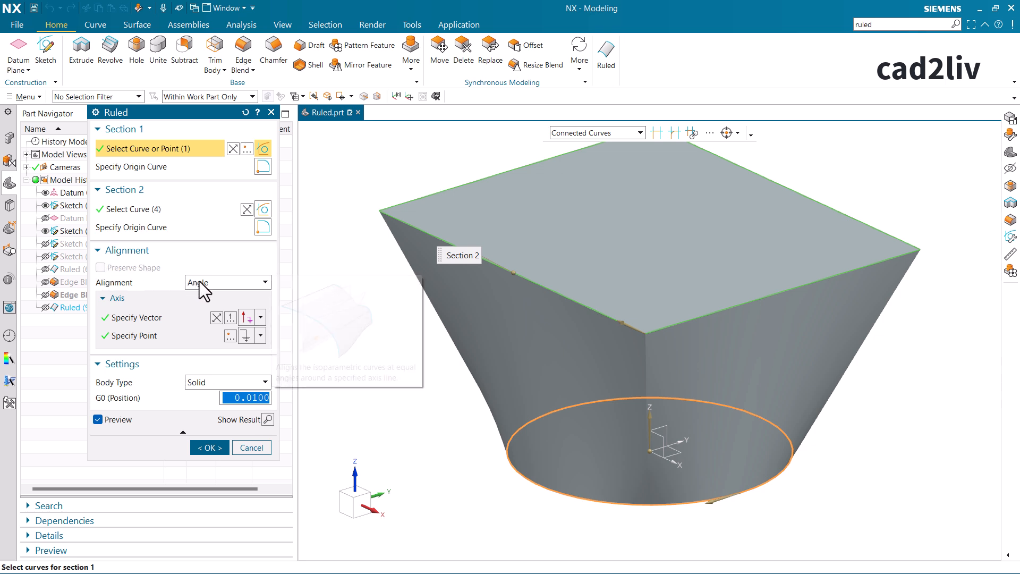
left_click(199, 282)
left_click(249, 322)
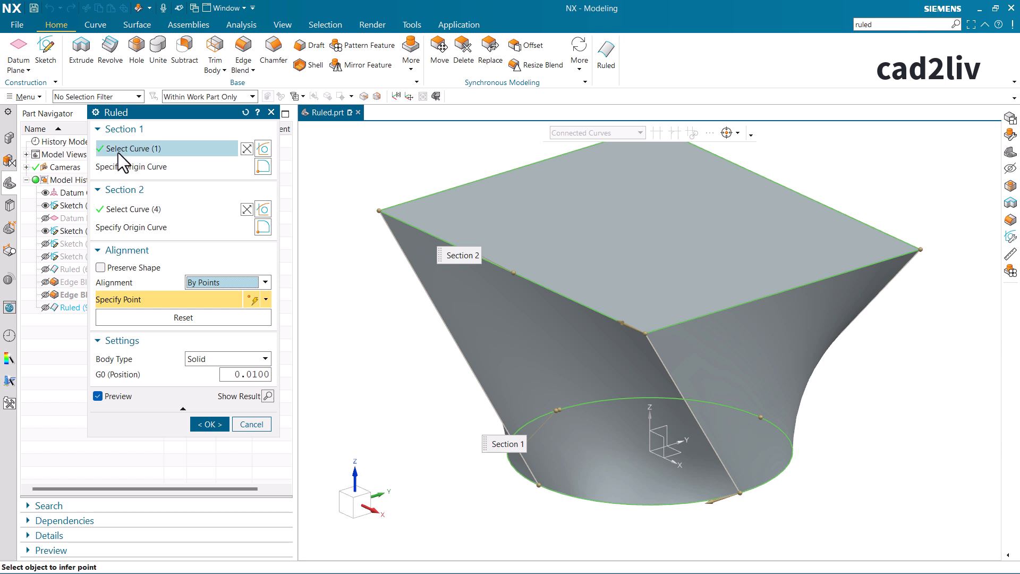
left_click(250, 424)
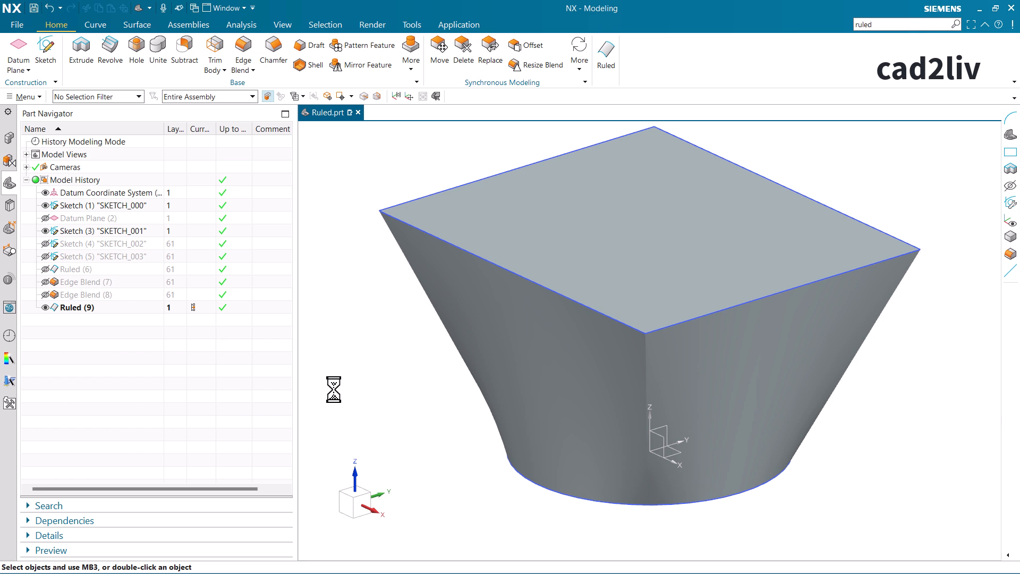